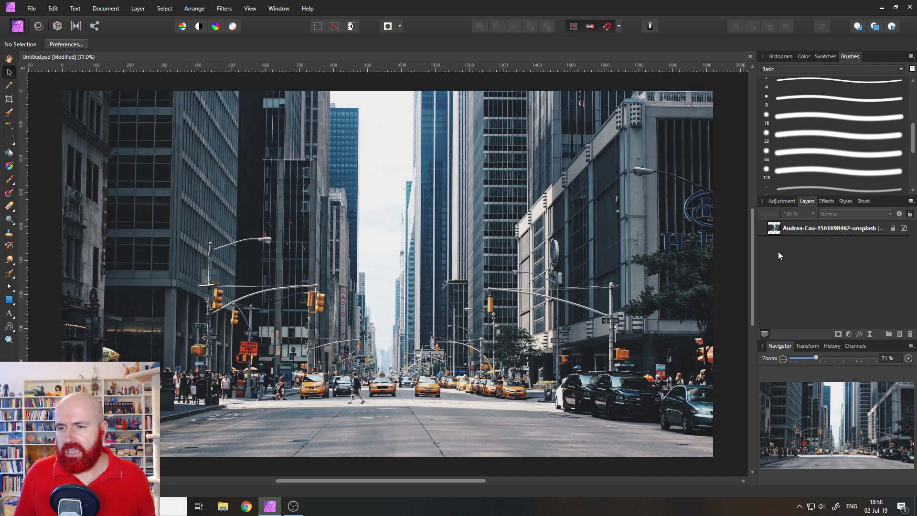
# Add a LUT adjustment loaded with Atomic Pink.cube, tinting the street photo pink and orange
pyautogui.click(850, 335)
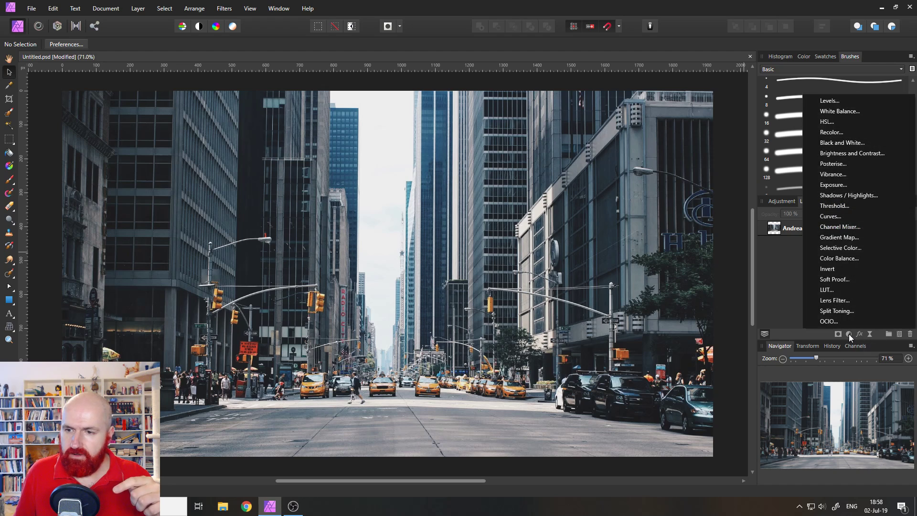
pyautogui.click(843, 290)
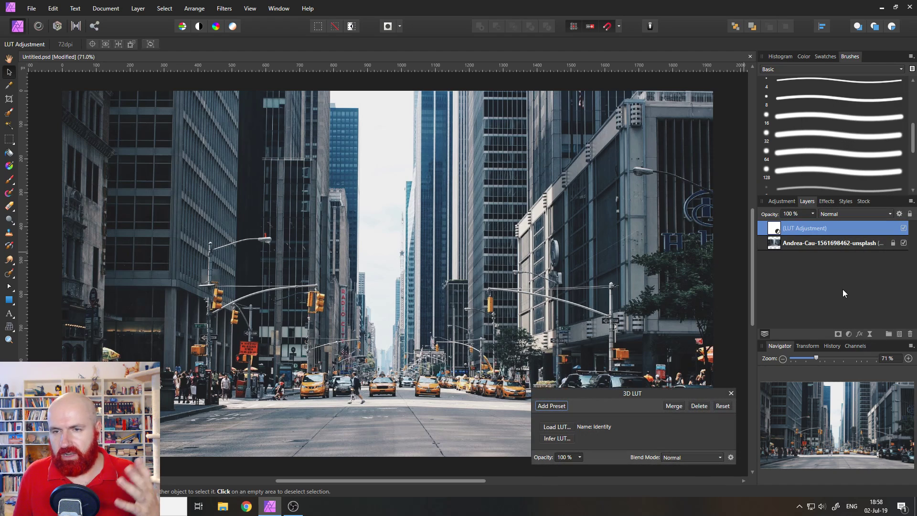
pyautogui.click(565, 427)
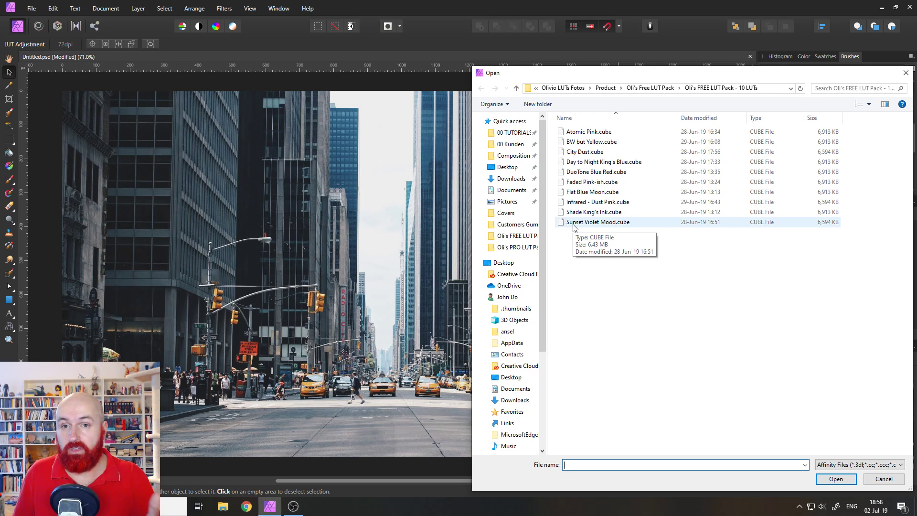
pyautogui.click(588, 133)
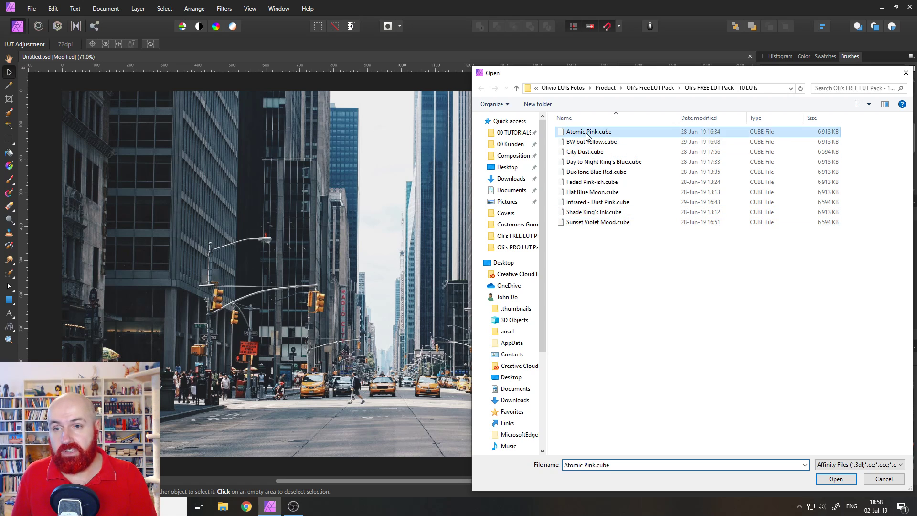
pyautogui.doubleClick(587, 134)
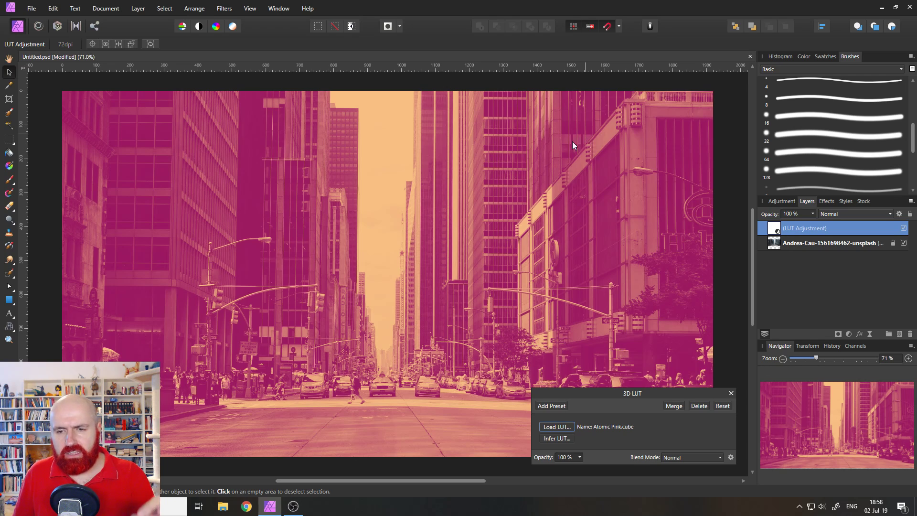
pyautogui.moveTo(573, 392); pyautogui.dragTo(740, 369)
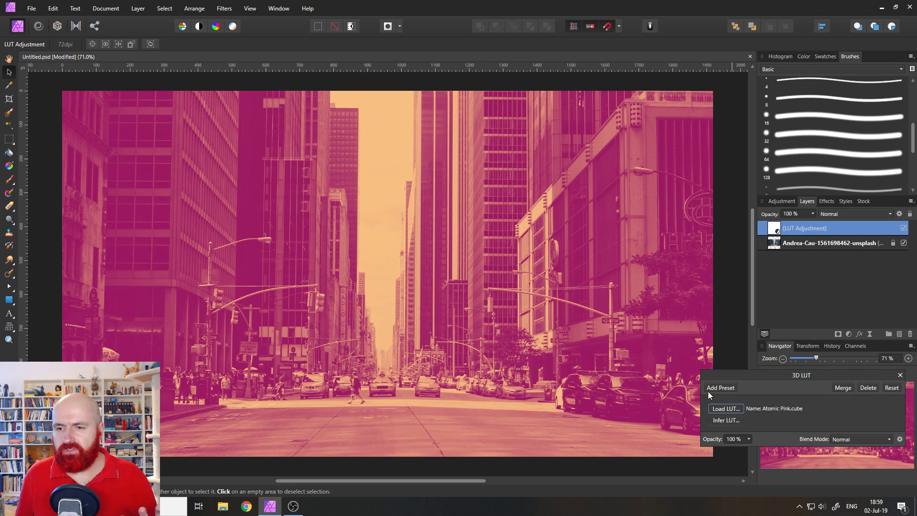
# Save the current 3D LUT settings as an adjustment preset named 'Atomic Pink'
pyautogui.moveTo(730, 377); pyautogui.dragTo(346, 221)
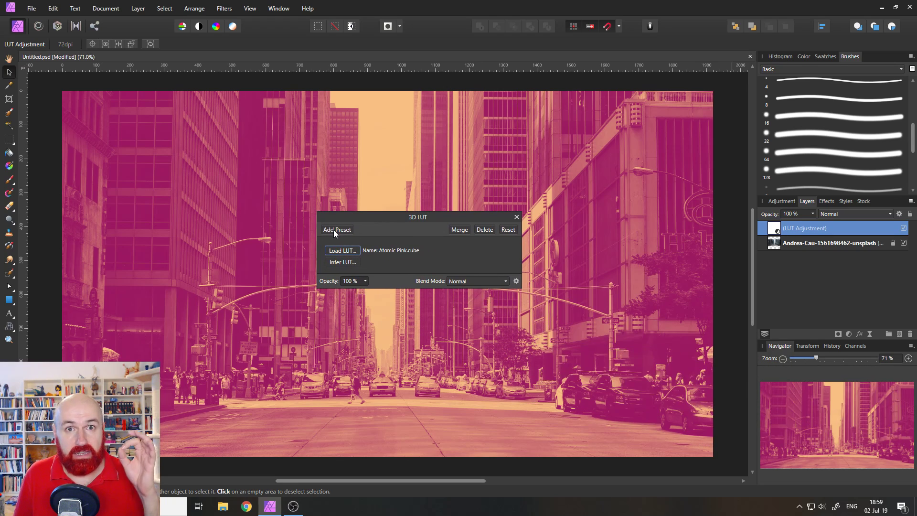
pyautogui.click(334, 230)
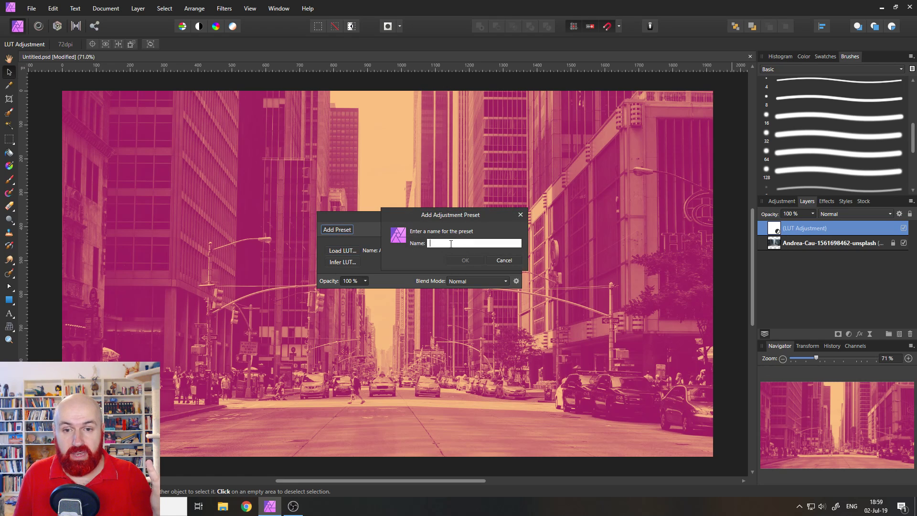
pyautogui.write('Atom')
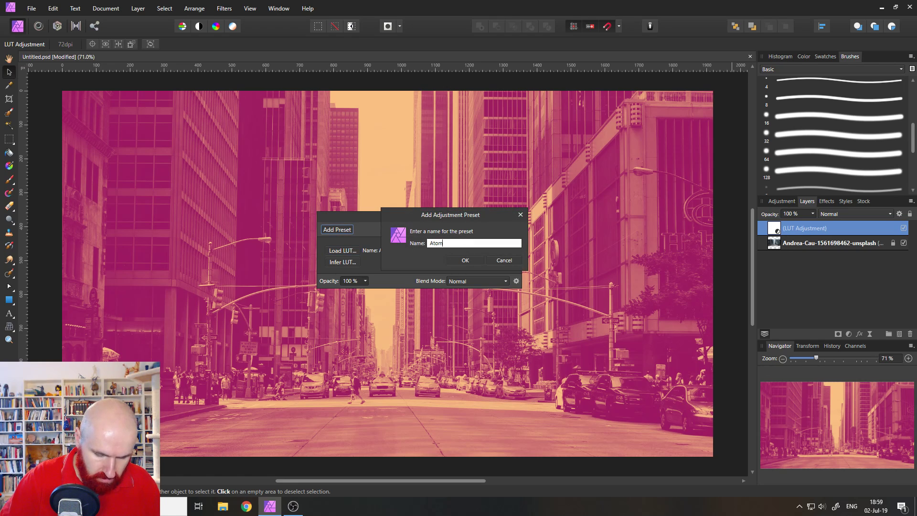
pyautogui.write('ic Pink')
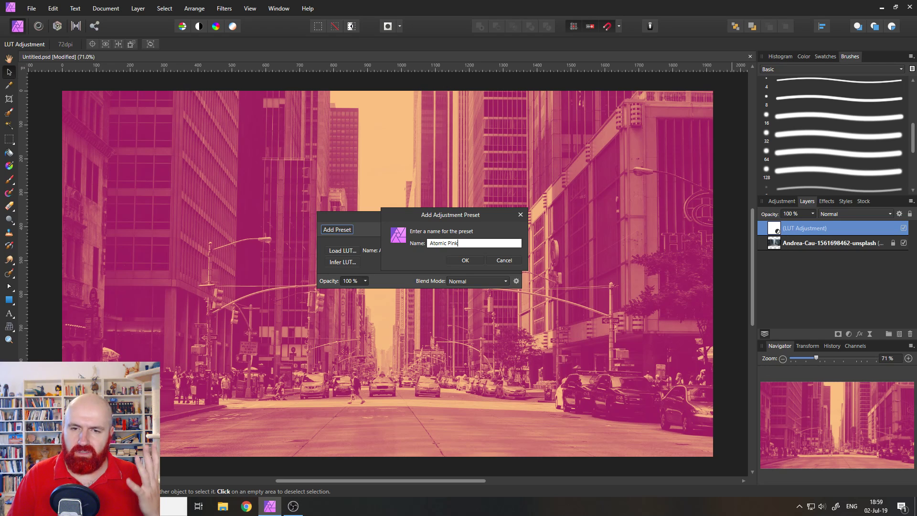
pyautogui.press('Return')
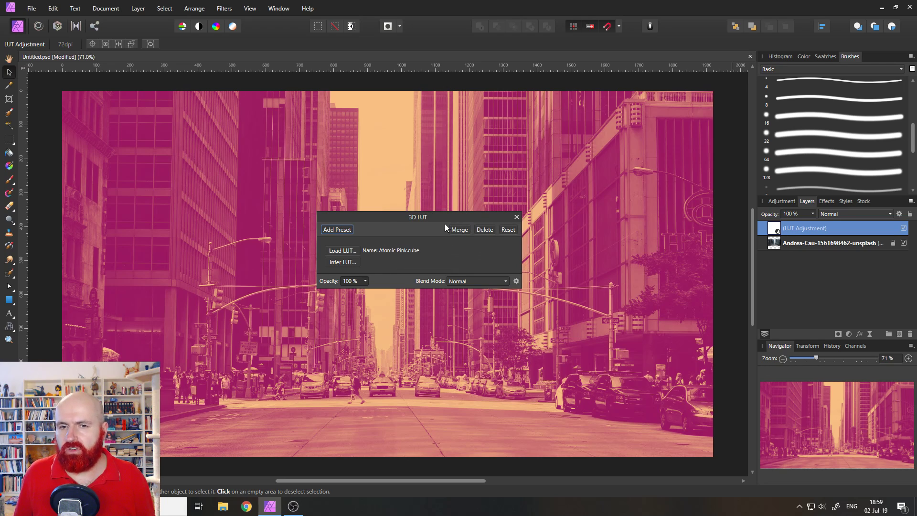
pyautogui.moveTo(448, 218); pyautogui.dragTo(704, 312)
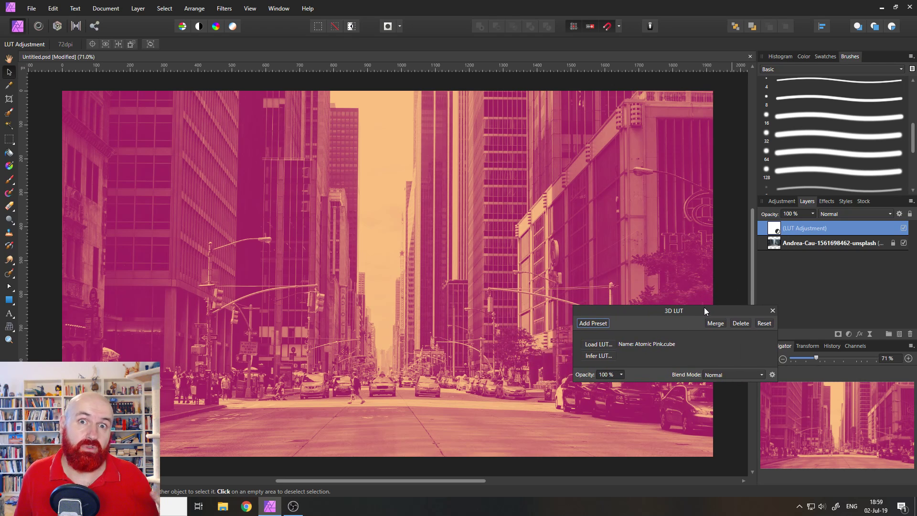
# Close the 3D LUT panel and confirm Atomic Pink is listed among the LUT adjustment presets
pyautogui.click(773, 312)
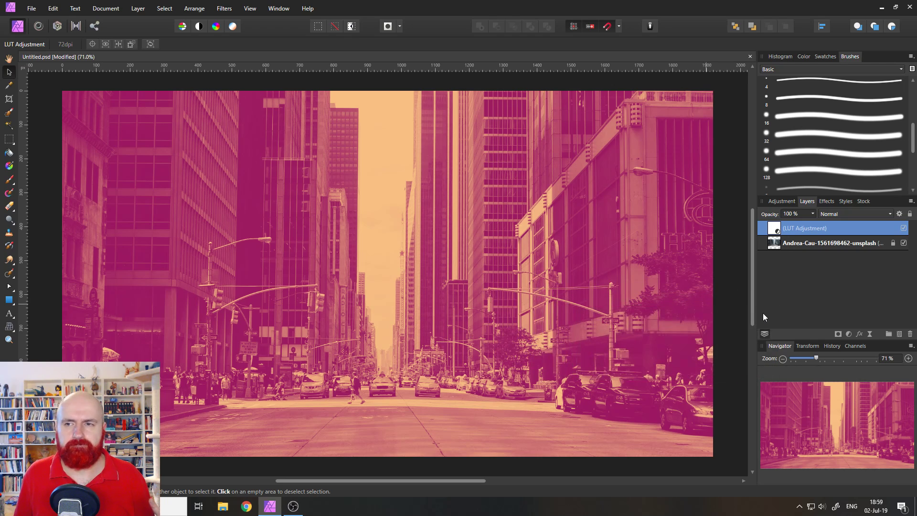
pyautogui.click(783, 202)
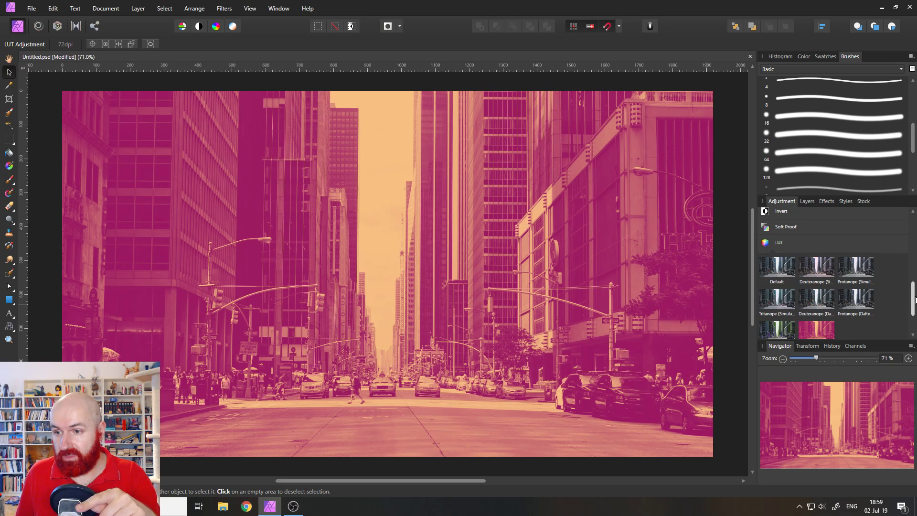
pyautogui.moveTo(912, 289)
pyautogui.mouseDown()
pyautogui.moveTo(912, 220)
pyautogui.moveTo(913, 305)
pyautogui.moveTo(912, 286)
pyautogui.mouseUp()
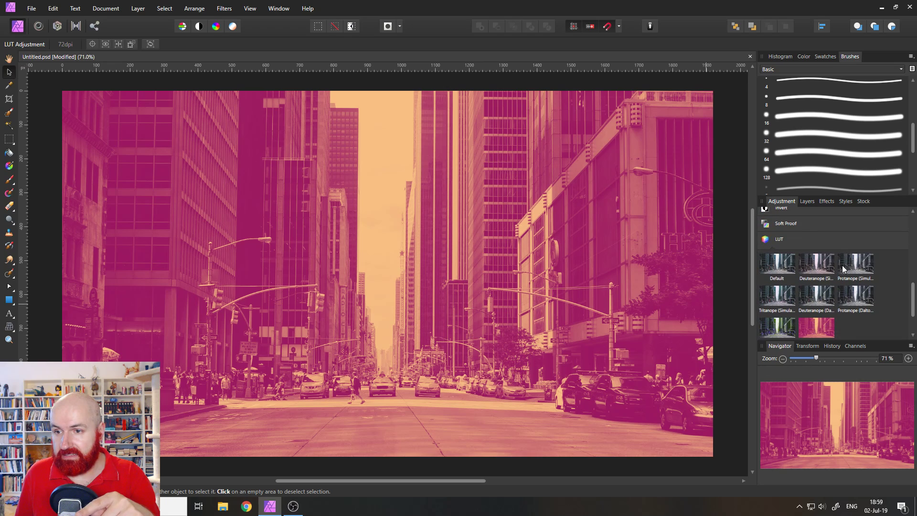
pyautogui.scroll(-1, 876, 308)
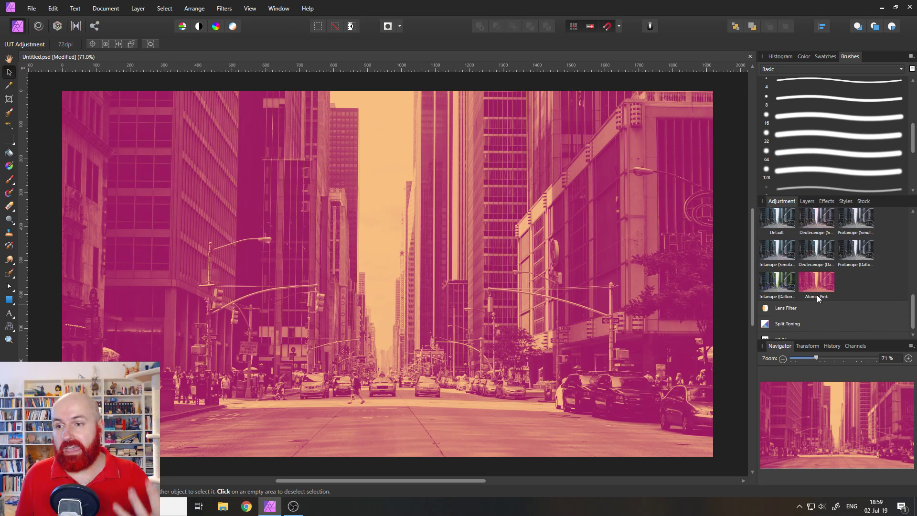
pyautogui.click(806, 201)
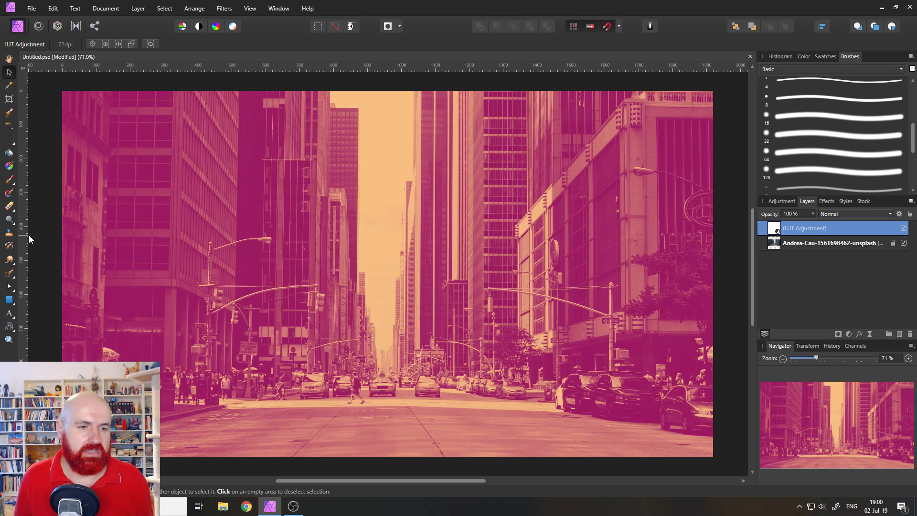
# Draw a rectangle across the photo's centre with no fill and a 28 pt black stroke
pyautogui.click(15, 302)
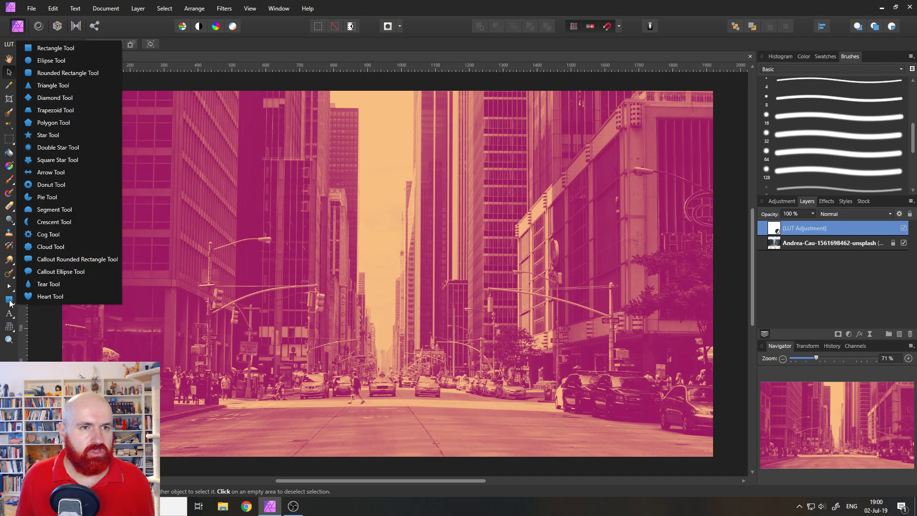
pyautogui.click(9, 301)
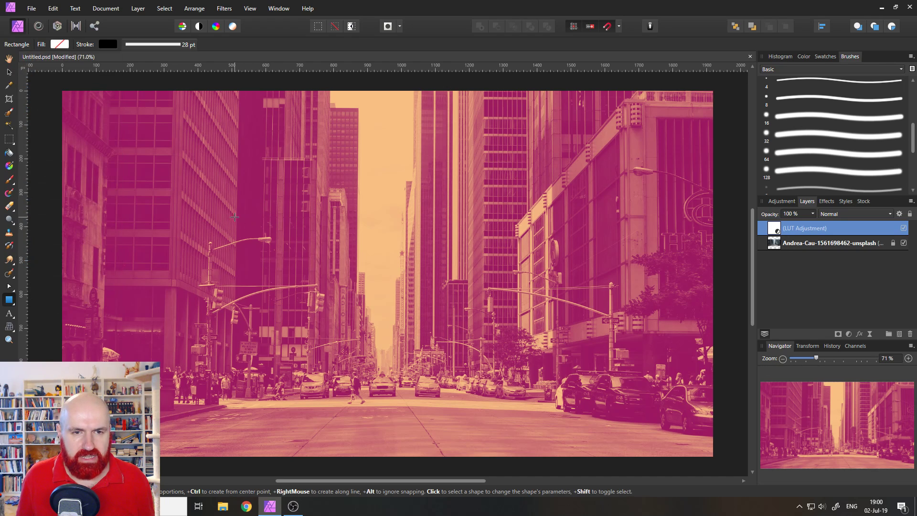
pyautogui.moveTo(235, 217); pyautogui.dragTo(573, 328)
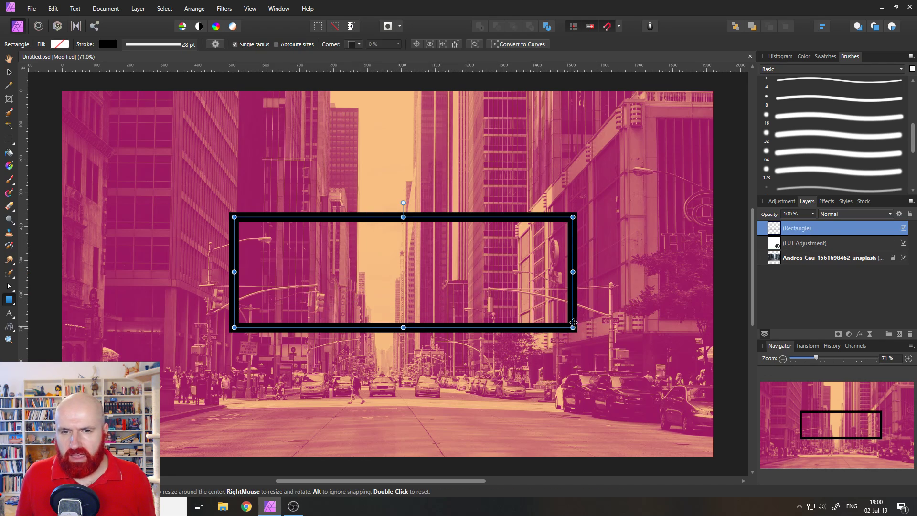
pyautogui.click(58, 45)
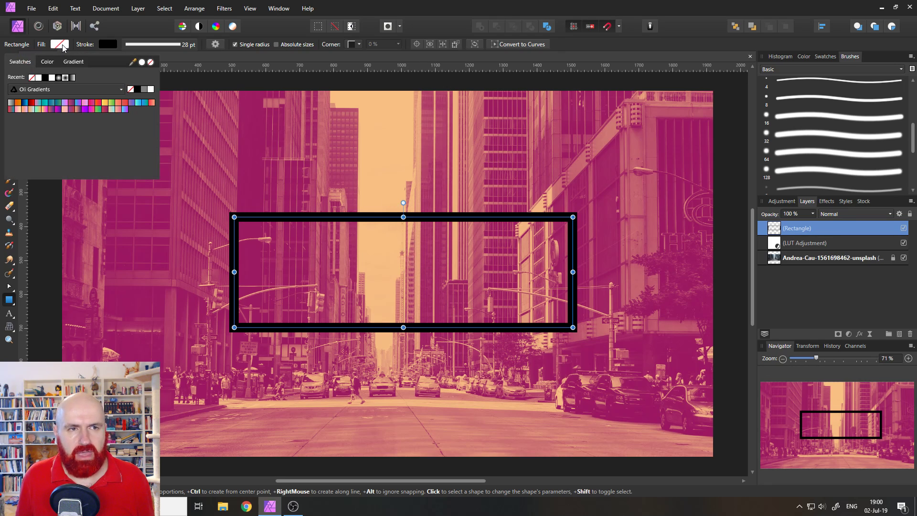
pyautogui.click(106, 44)
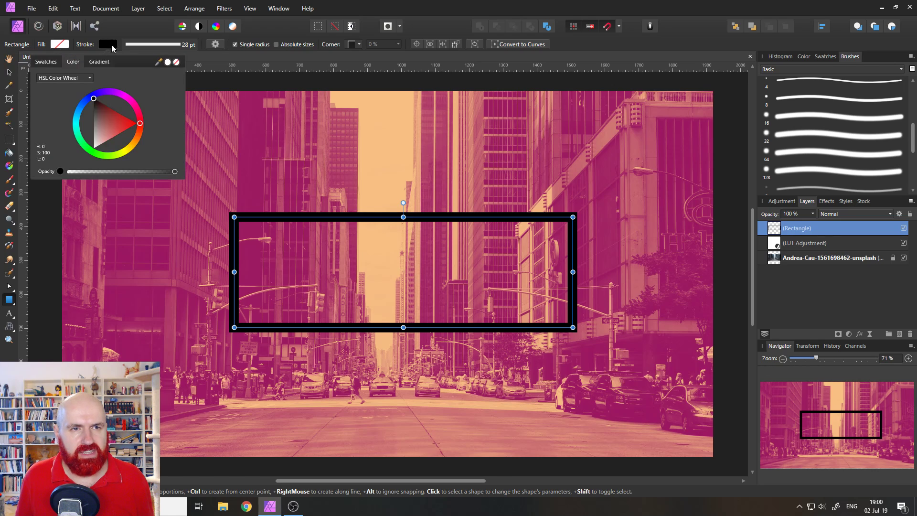
pyautogui.click(106, 44)
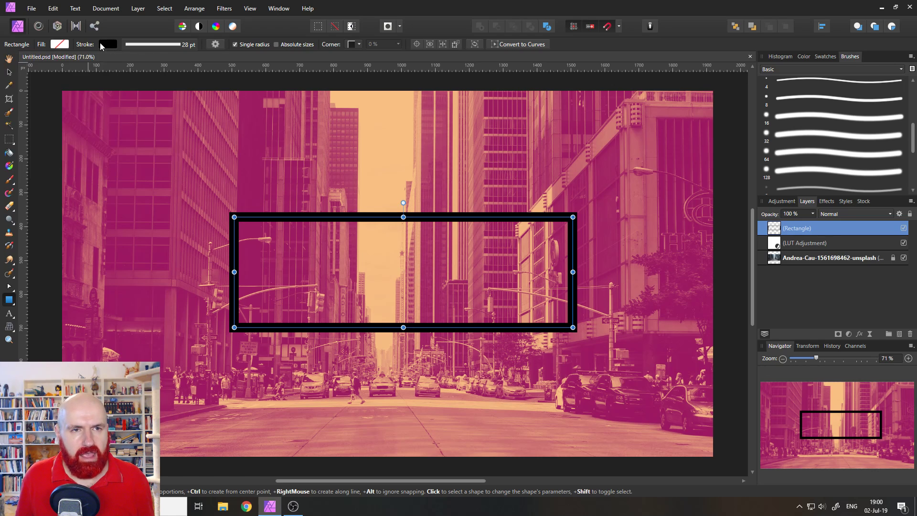
pyautogui.click(171, 44)
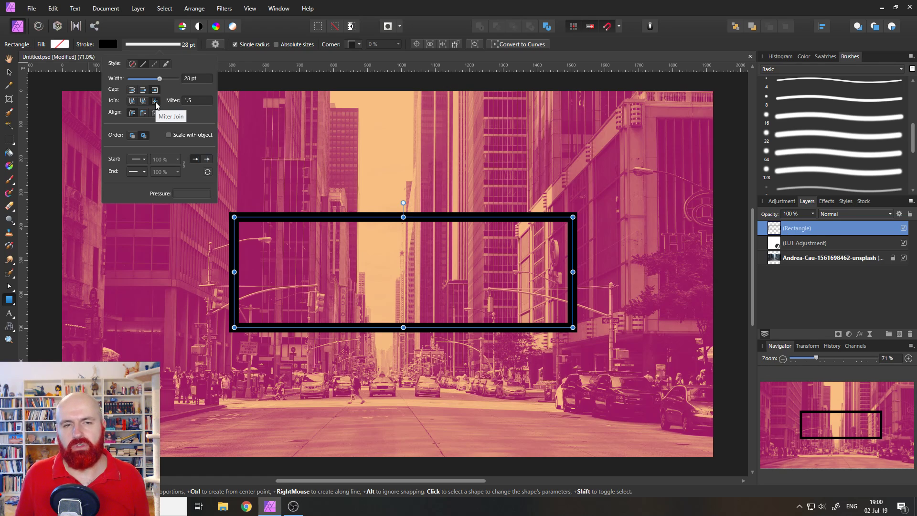
# Duplicate the rectangle and shrink the copy to sit inside the original frame
pyautogui.click(9, 73)
pyautogui.rightClick(770, 231)
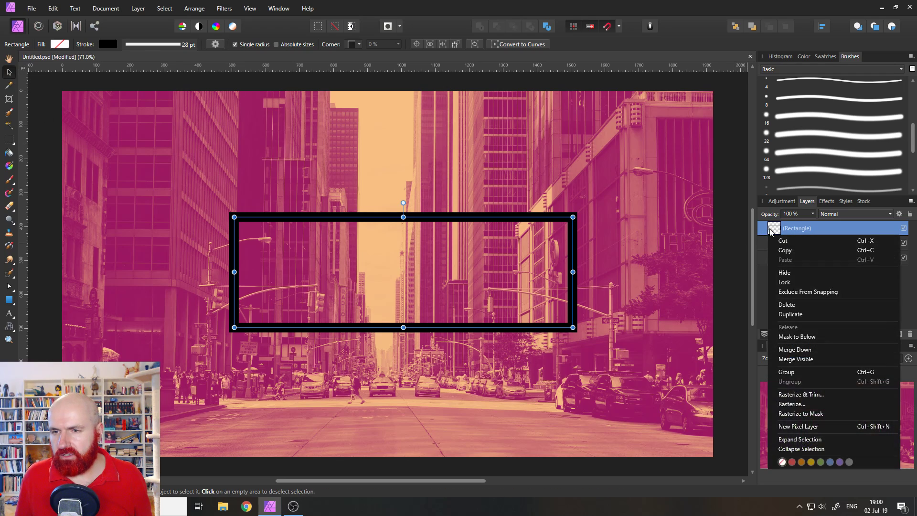
pyautogui.click(791, 314)
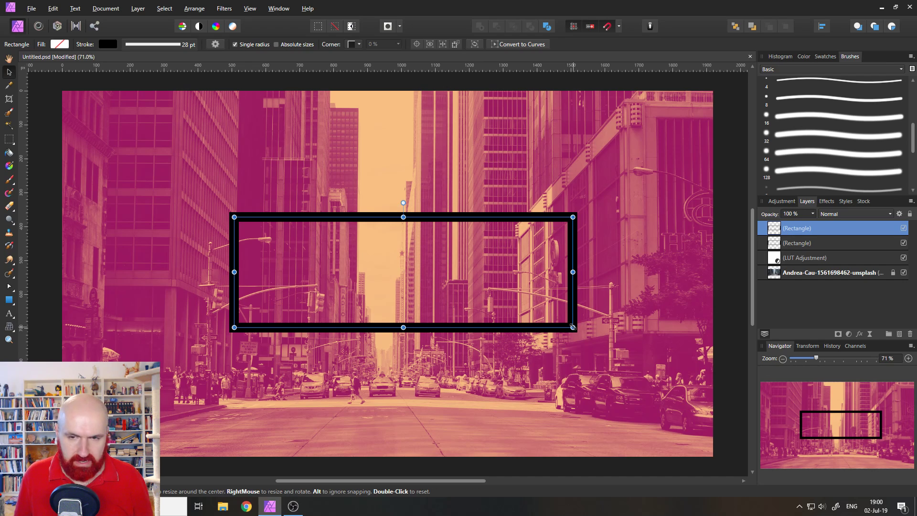
pyautogui.moveTo(573, 327); pyautogui.dragTo(558, 315)
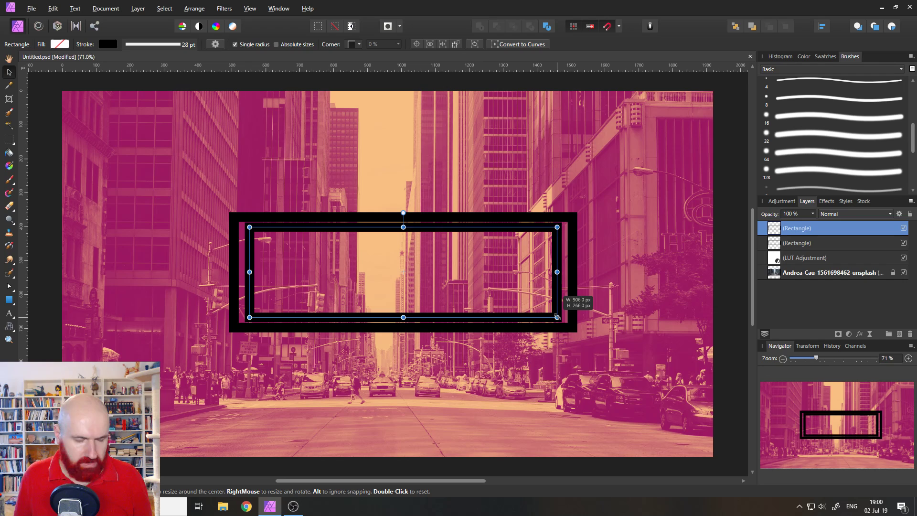
pyautogui.moveTo(557, 317)
pyautogui.mouseDown()
pyautogui.moveTo(571, 313)
pyautogui.moveTo(562, 316)
pyautogui.mouseUp()
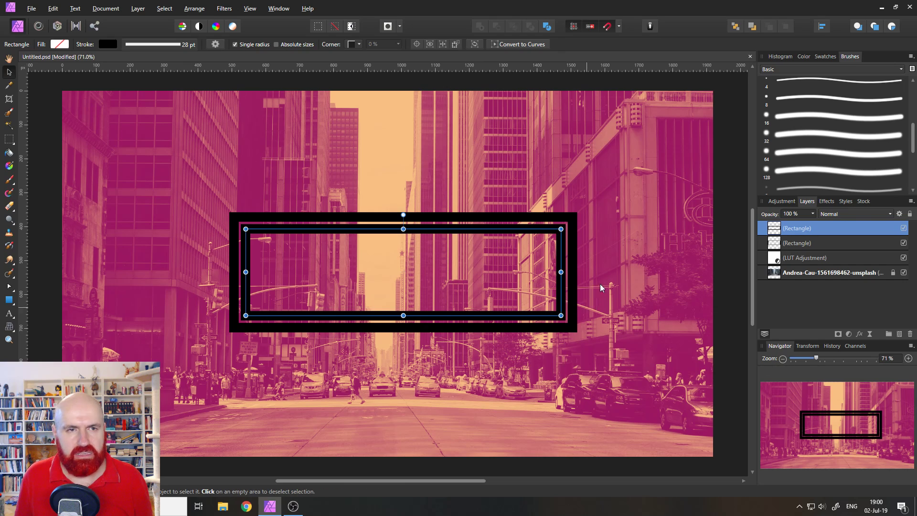
# Fill the inner rectangle with black, remove its stroke, and enlarge it slightly
pyautogui.click(67, 46)
pyautogui.click(44, 78)
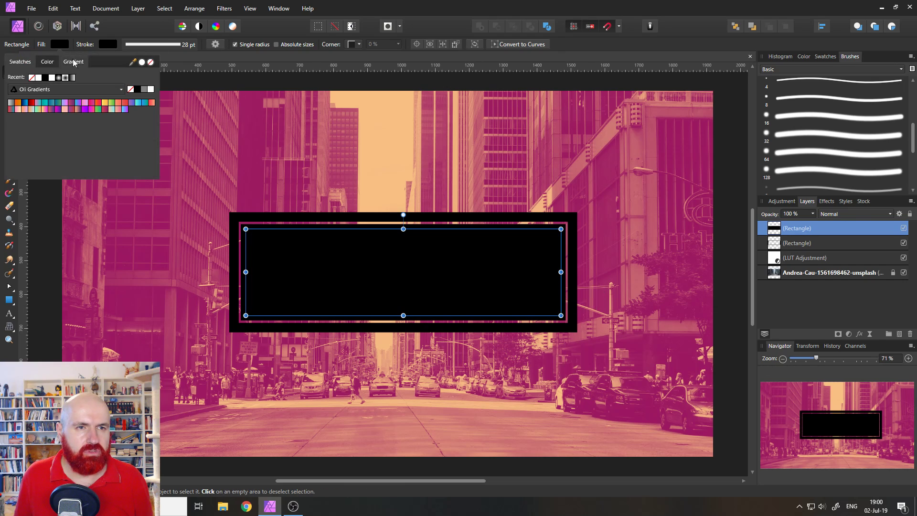
pyautogui.click(107, 45)
pyautogui.click(107, 44)
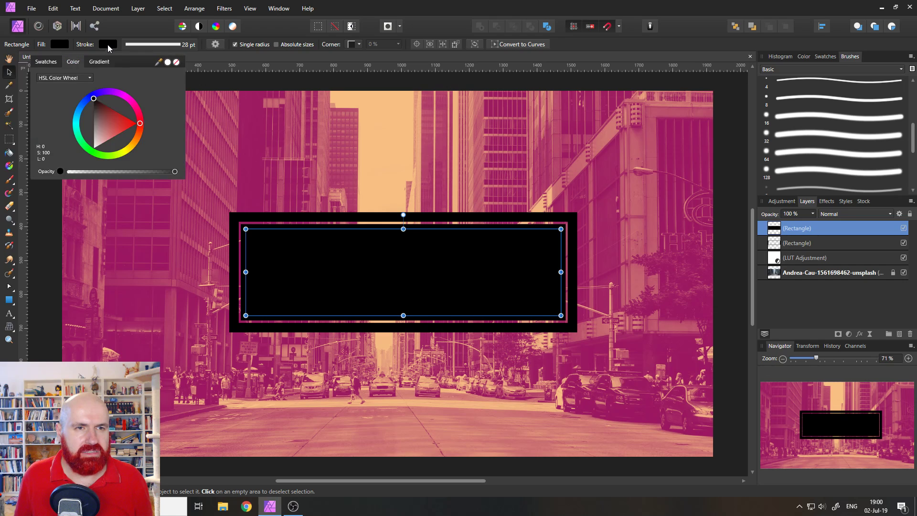
pyautogui.click(176, 62)
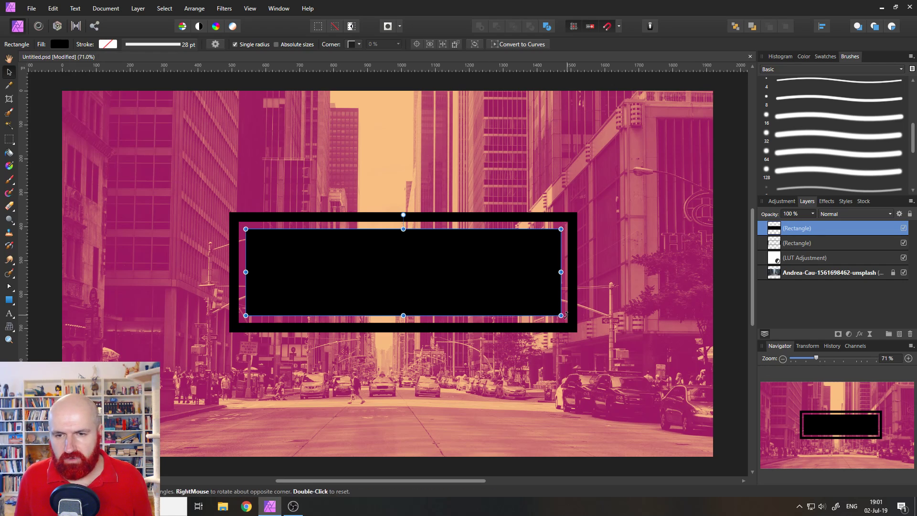
pyautogui.moveTo(561, 316); pyautogui.dragTo(560, 316)
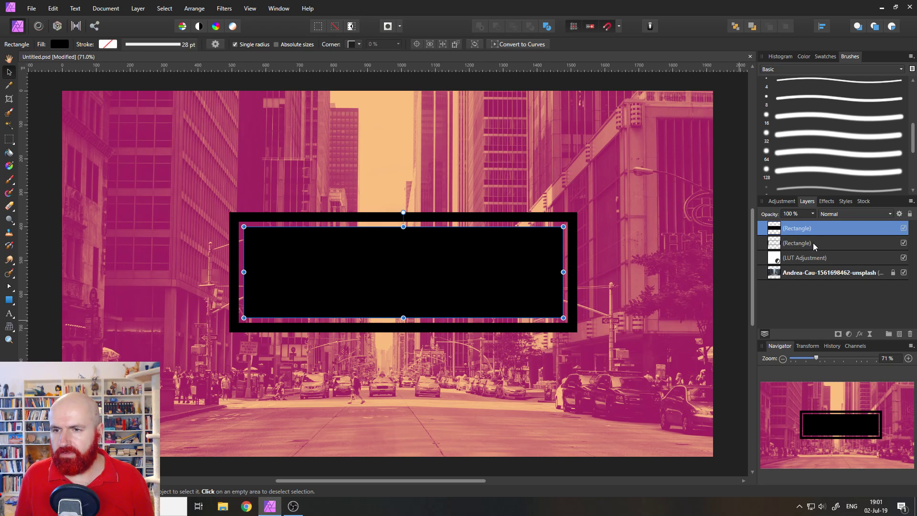
# Group the outlined and solid black rectangles and move the group to the canvas centre
pyautogui.keyDown('shift'); pyautogui.click(827, 242); pyautogui.keyUp('shift')
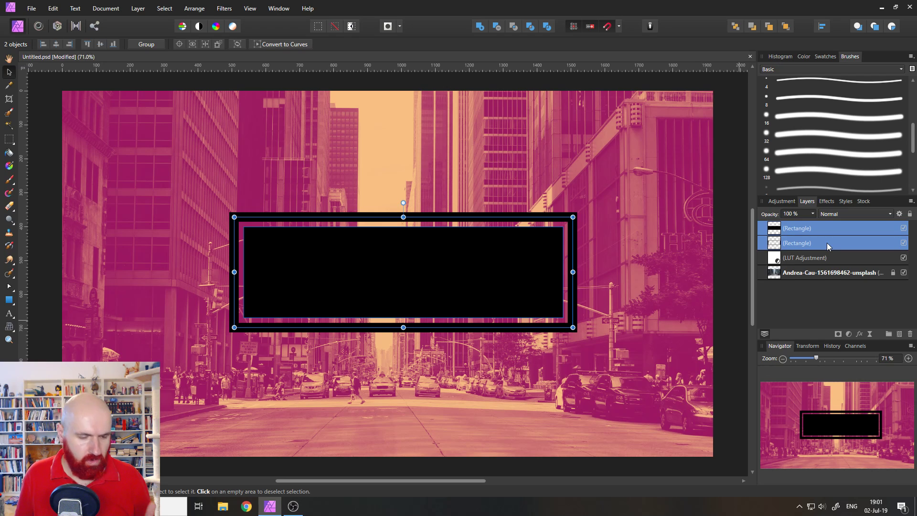
pyautogui.hotkey('ctrl', 'g')
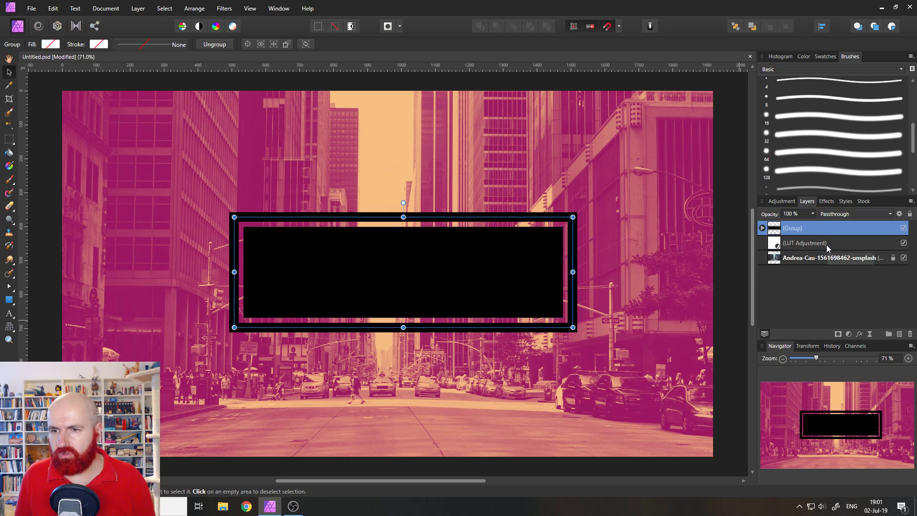
pyautogui.keyDown('ctrl'); pyautogui.click(782, 234); pyautogui.keyUp('ctrl')
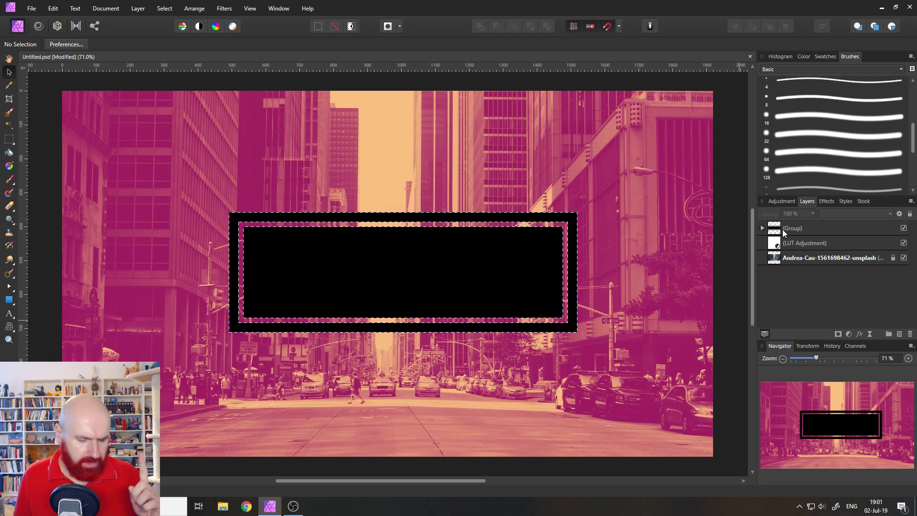
pyautogui.hotkey('ctrl', 'd')
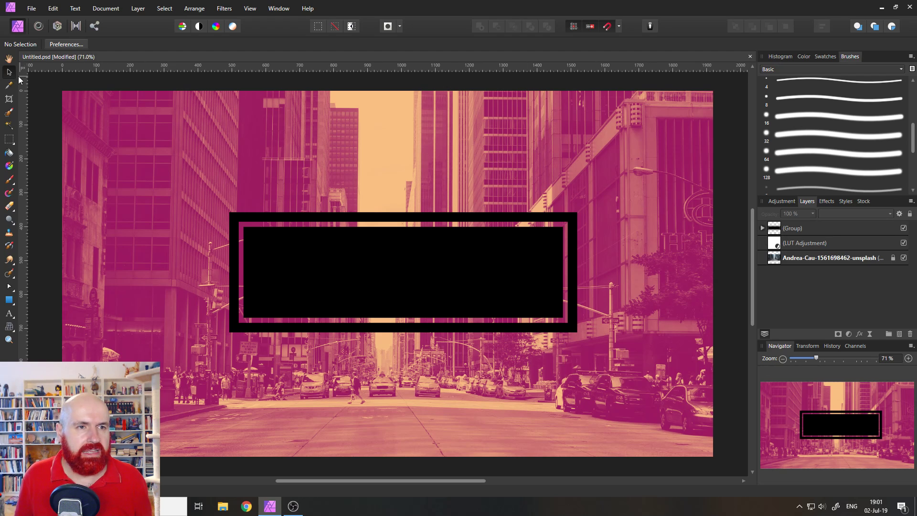
pyautogui.click(403, 282)
pyautogui.moveTo(402, 282); pyautogui.dragTo(416, 284)
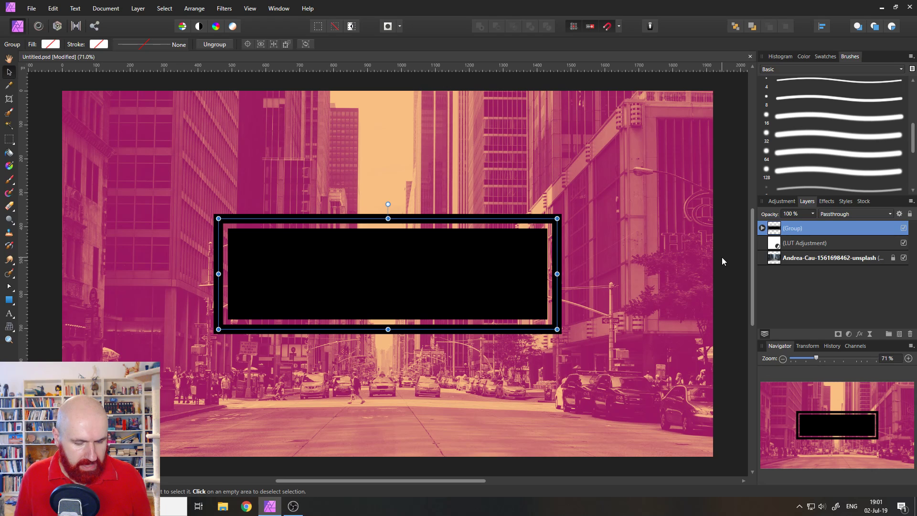
# Make a mask from the frame group, hide the group, and nest the mask inside the LUT Adjustment
pyautogui.keyDown('ctrl'); pyautogui.click(775, 232); pyautogui.keyUp('ctrl')
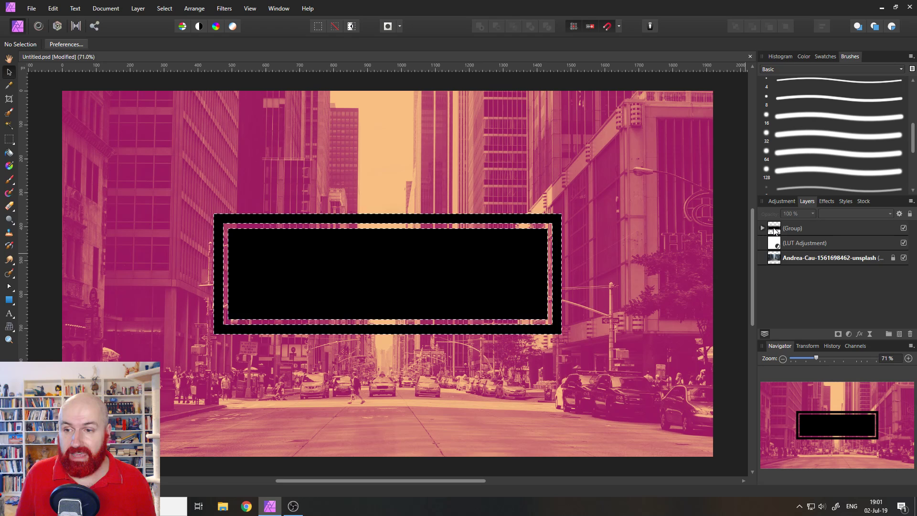
pyautogui.click(839, 335)
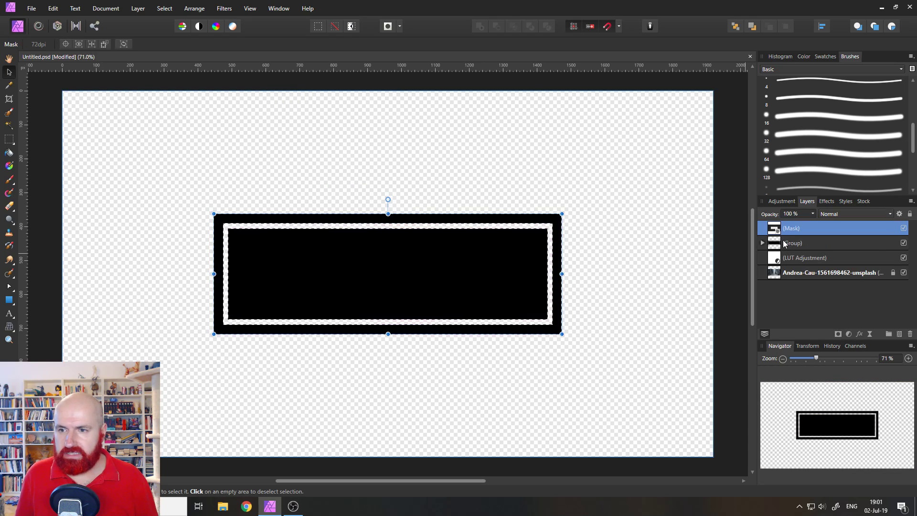
pyautogui.click(904, 244)
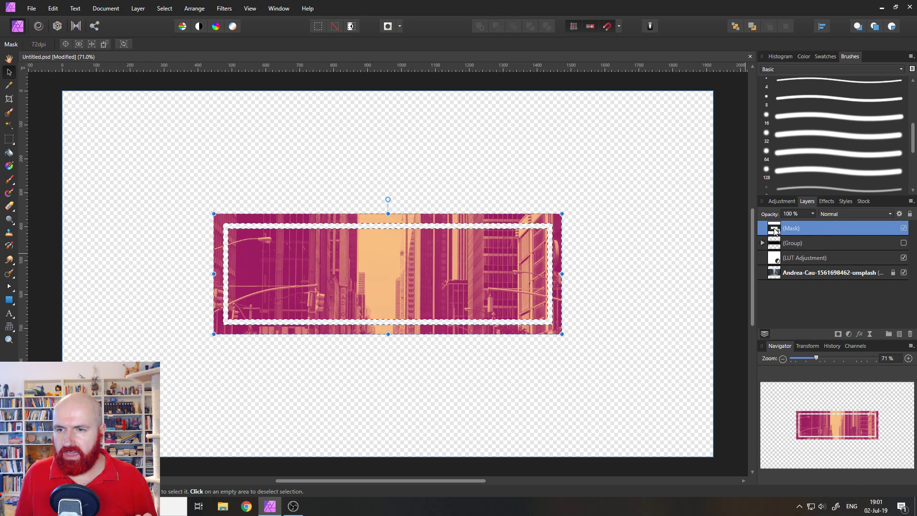
pyautogui.moveTo(776, 231); pyautogui.dragTo(796, 263)
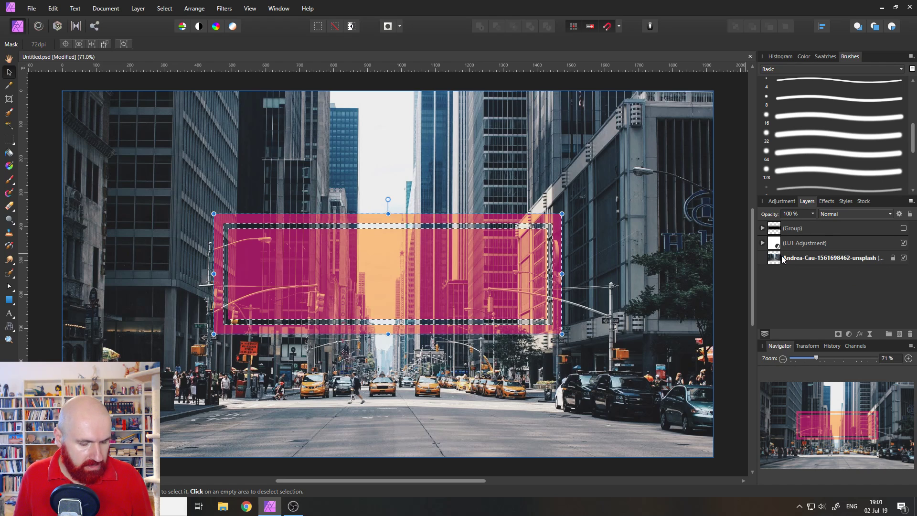
pyautogui.click(790, 260)
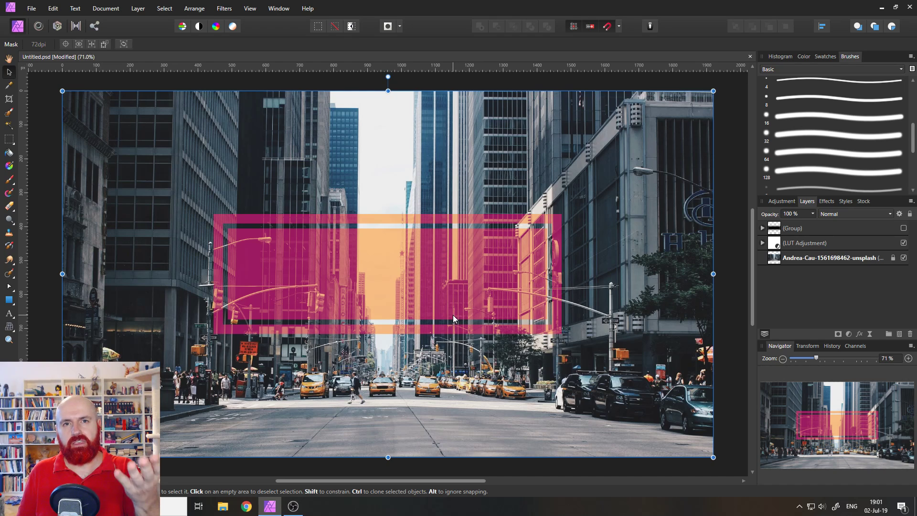
pyautogui.click(763, 243)
pyautogui.click(782, 258)
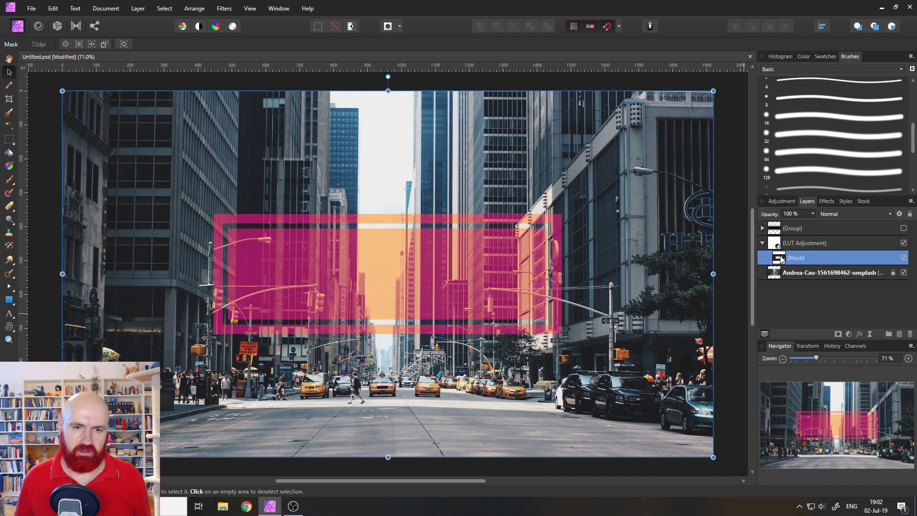
# Add white 'HAPPY' artistic text and place its layer above the LUT Adjustment
pyautogui.click(9, 314)
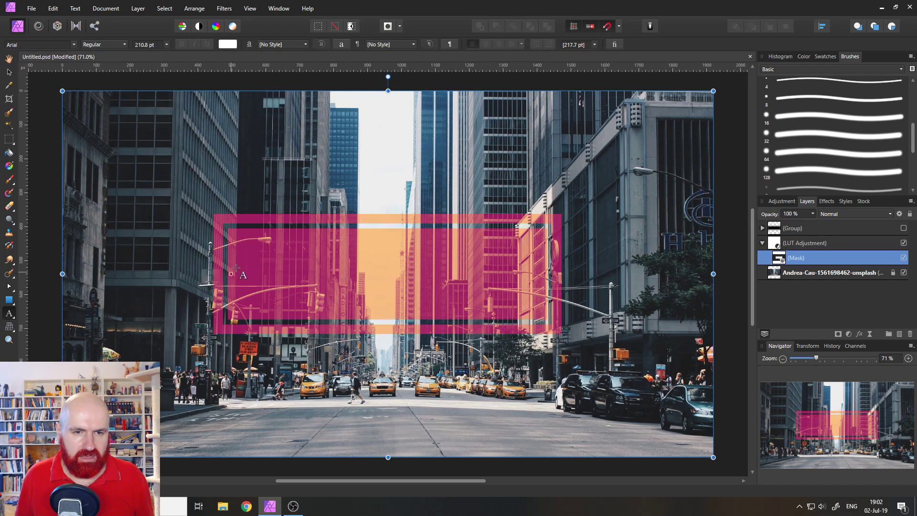
pyautogui.click(276, 301)
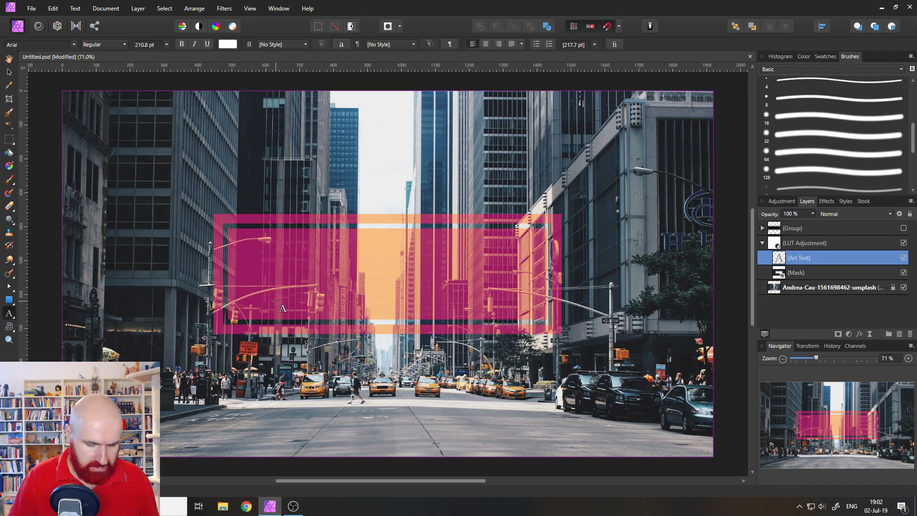
pyautogui.write('H')
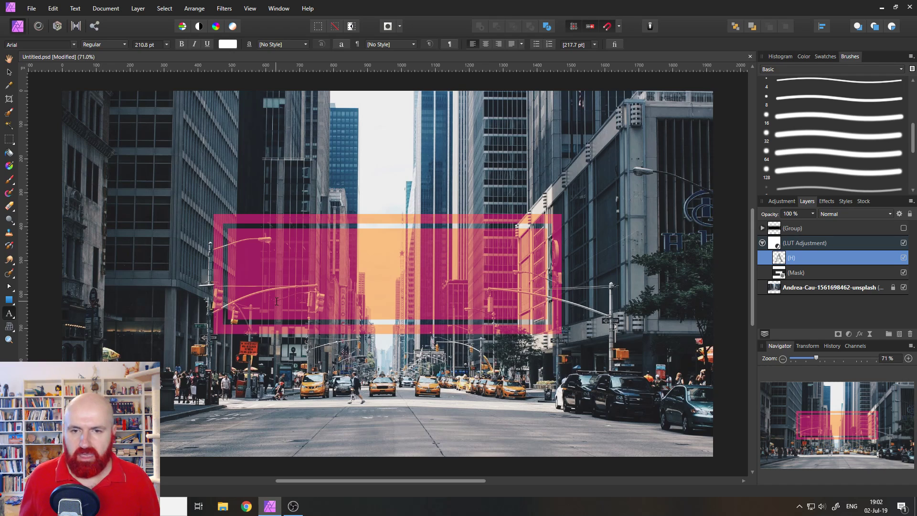
pyautogui.press('Escape')
pyautogui.moveTo(783, 259); pyautogui.dragTo(777, 240)
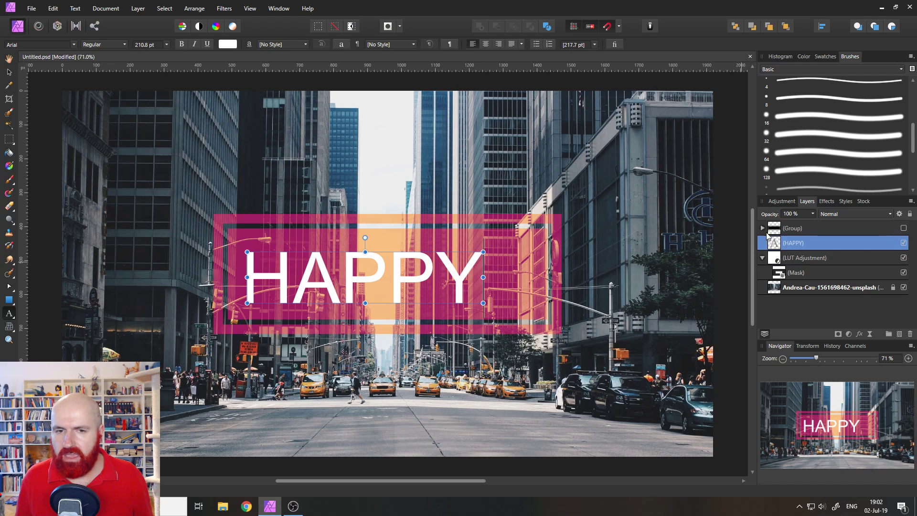
# Enlarge the HAPPY text to 251.7 pt and centre it within the frame
pyautogui.click(9, 72)
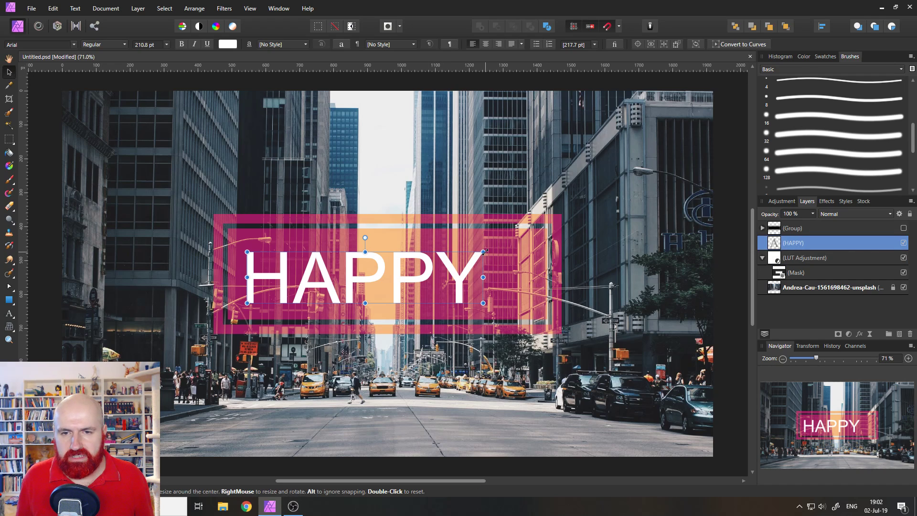
pyautogui.moveTo(483, 252); pyautogui.dragTo(529, 231)
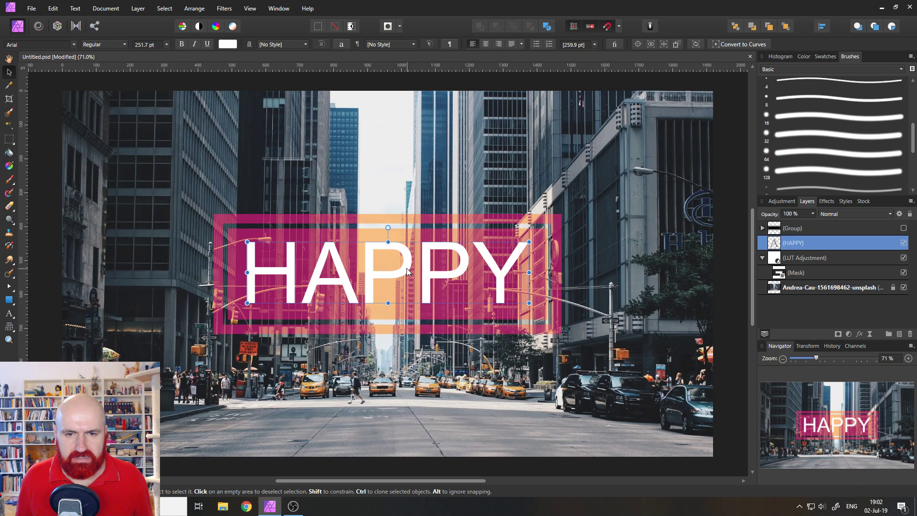
pyautogui.moveTo(406, 268); pyautogui.dragTo(403, 272)
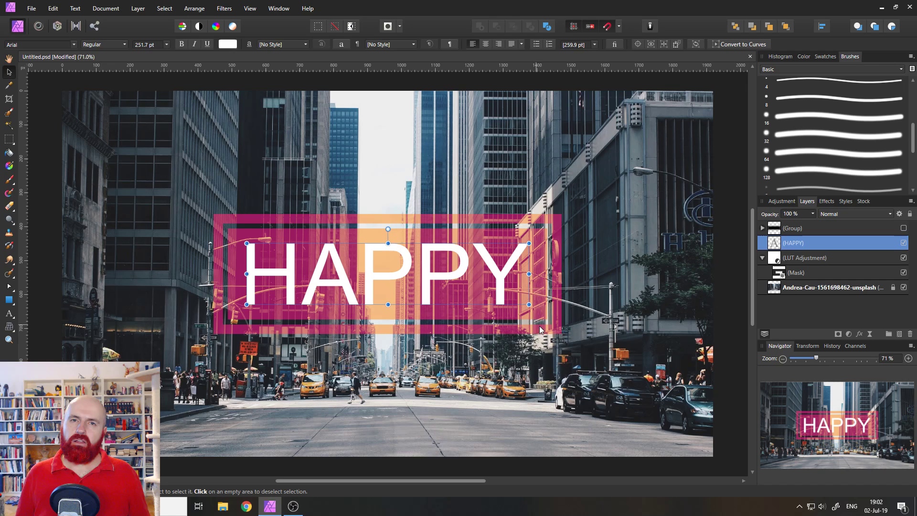
# Add a Vibrance adjustment over the LUT layer with 12% vibrance and 17% saturation
pyautogui.click(776, 260)
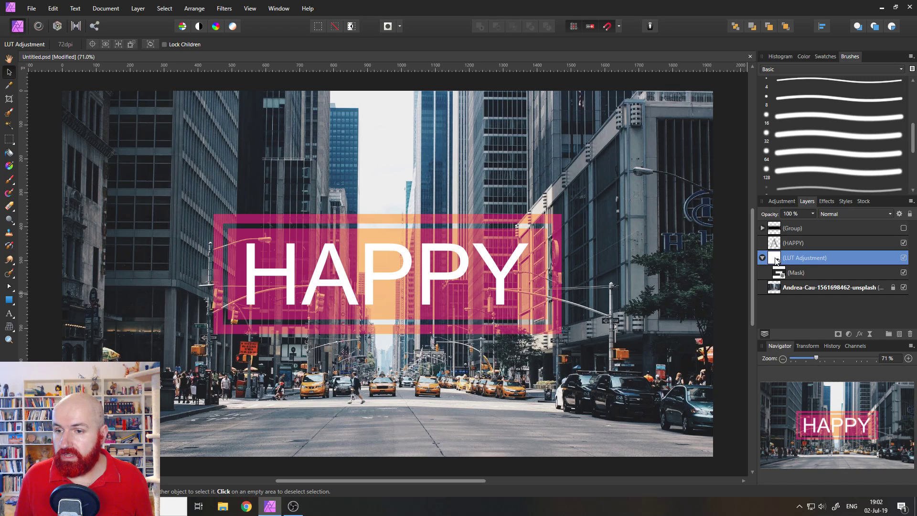
pyautogui.click(849, 334)
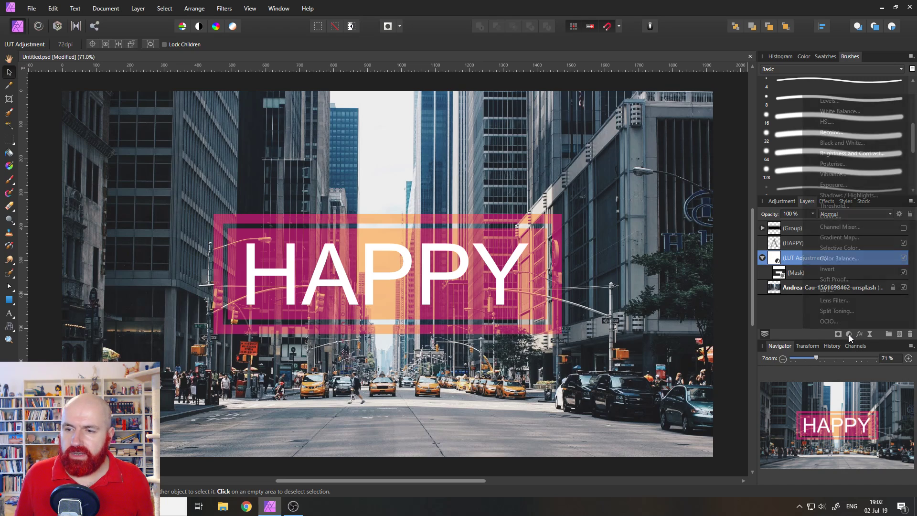
pyautogui.click(836, 174)
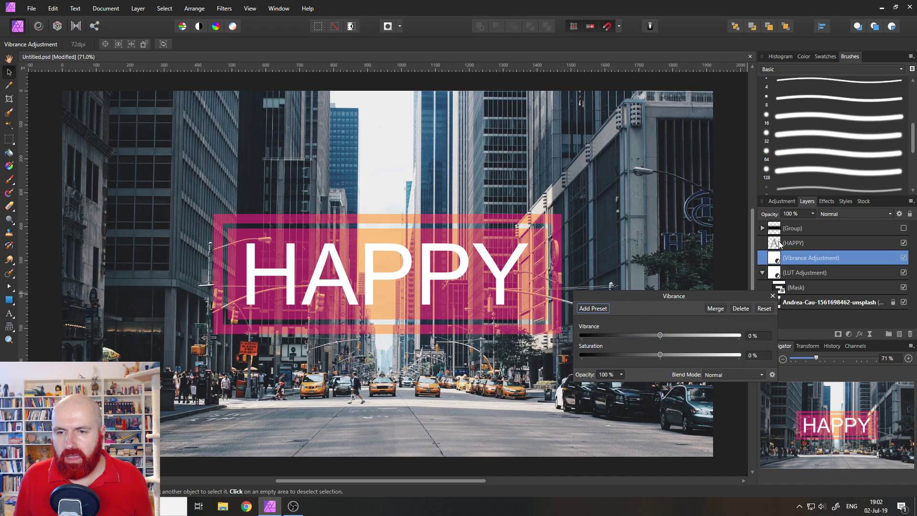
pyautogui.moveTo(661, 335); pyautogui.dragTo(735, 337)
pyautogui.moveTo(626, 335); pyautogui.dragTo(712, 340)
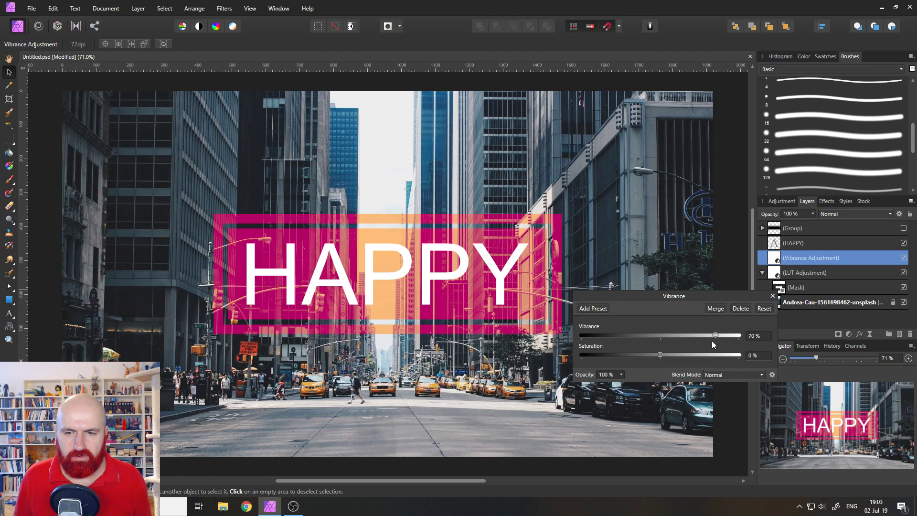
pyautogui.moveTo(610, 295); pyautogui.dragTo(655, 270)
pyautogui.moveTo(709, 330)
pyautogui.mouseDown()
pyautogui.moveTo(773, 330)
pyautogui.moveTo(631, 332)
pyautogui.moveTo(743, 335)
pyautogui.moveTo(720, 341)
pyautogui.mouseUp()
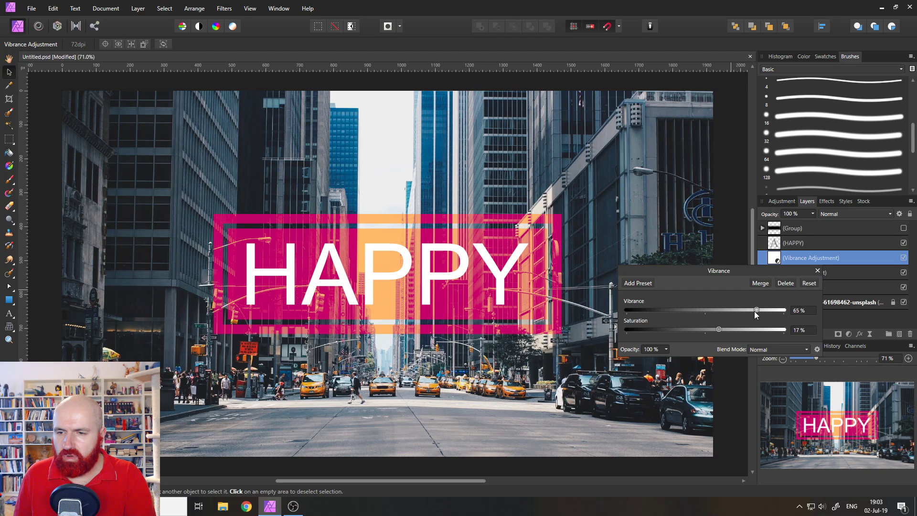
pyautogui.moveTo(756, 313); pyautogui.dragTo(715, 313)
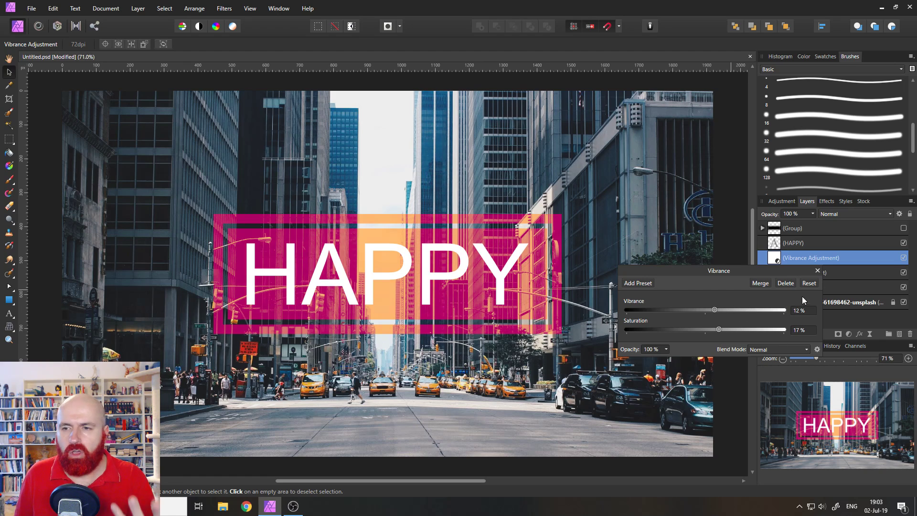
pyautogui.click(818, 271)
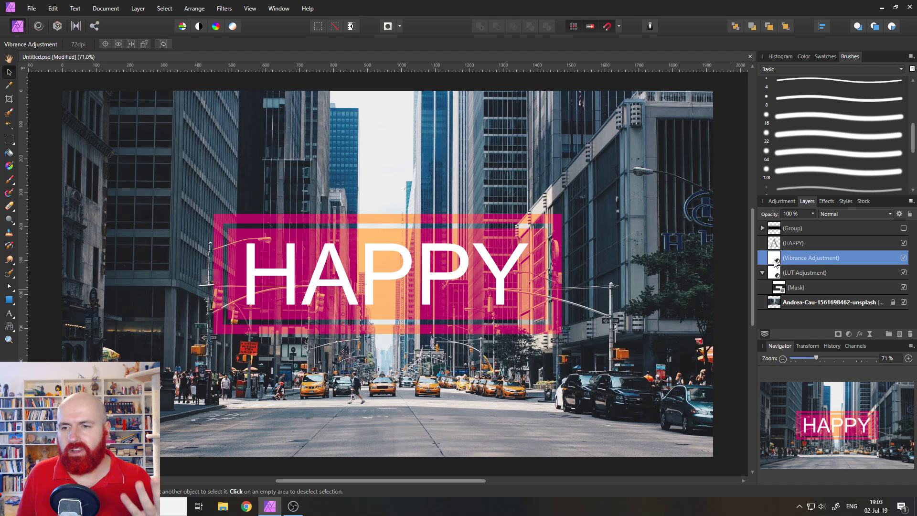
# Change the Vibrance adjustment's vibrance to 31%
pyautogui.moveTo(776, 262); pyautogui.dragTo(783, 279)
pyautogui.doubleClick(784, 273)
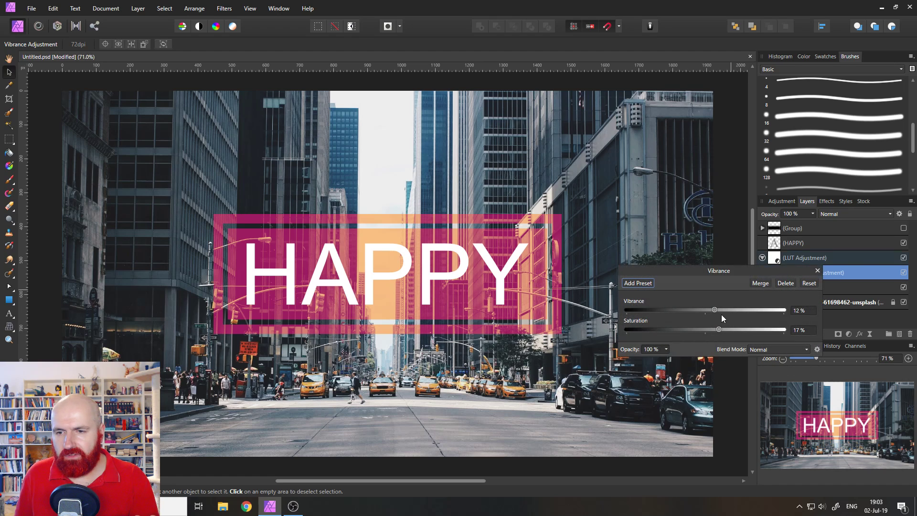
pyautogui.moveTo(716, 310); pyautogui.dragTo(763, 309)
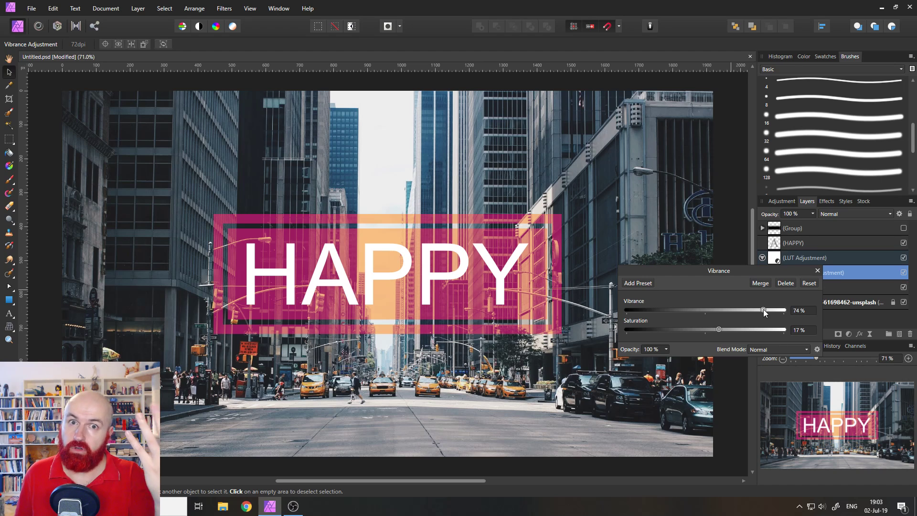
pyautogui.moveTo(764, 310); pyautogui.dragTo(730, 310)
pyautogui.click(817, 271)
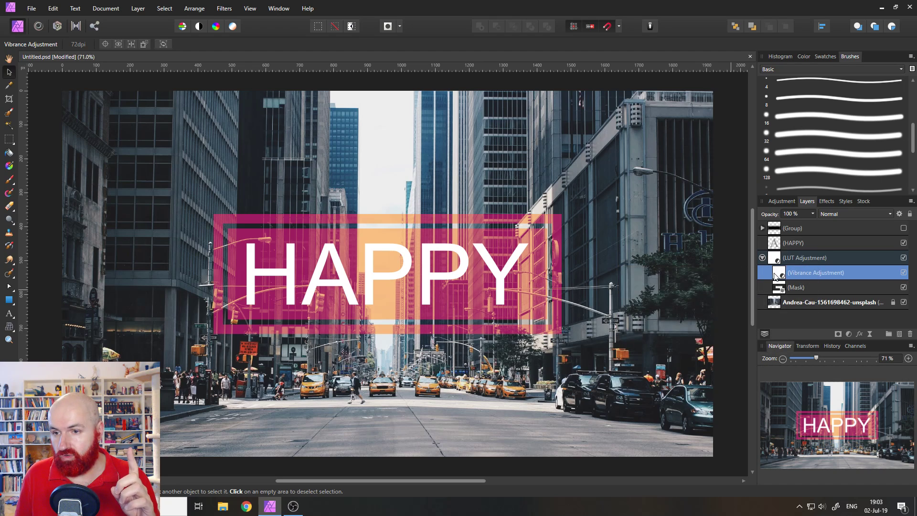
# Place Vibrance above the LUT Adjustment and wrap the LUT Adjustment in its own group
pyautogui.moveTo(777, 276); pyautogui.dragTo(776, 259)
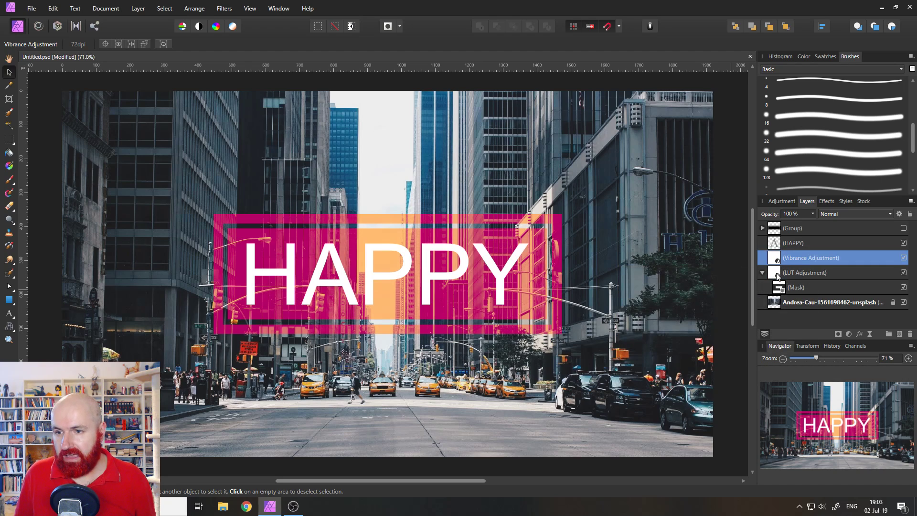
pyautogui.click(778, 274)
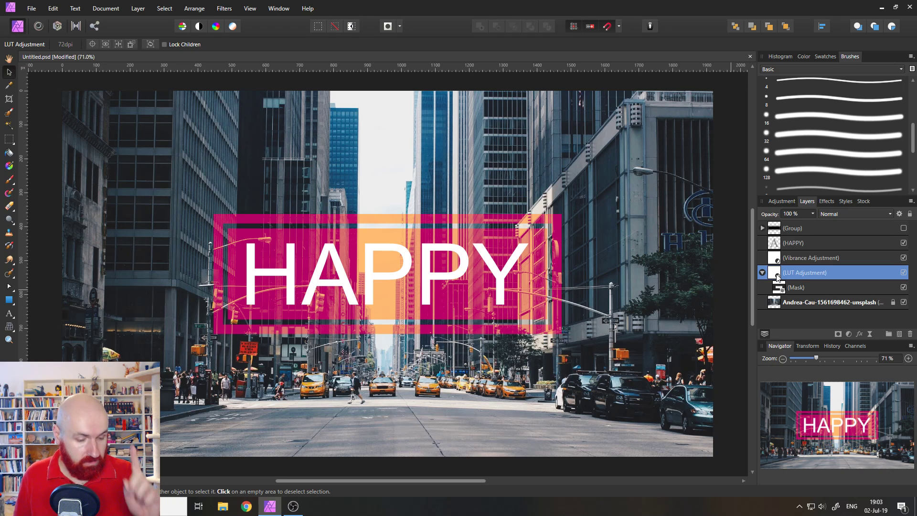
pyautogui.hotkey('ctrl', 'g')
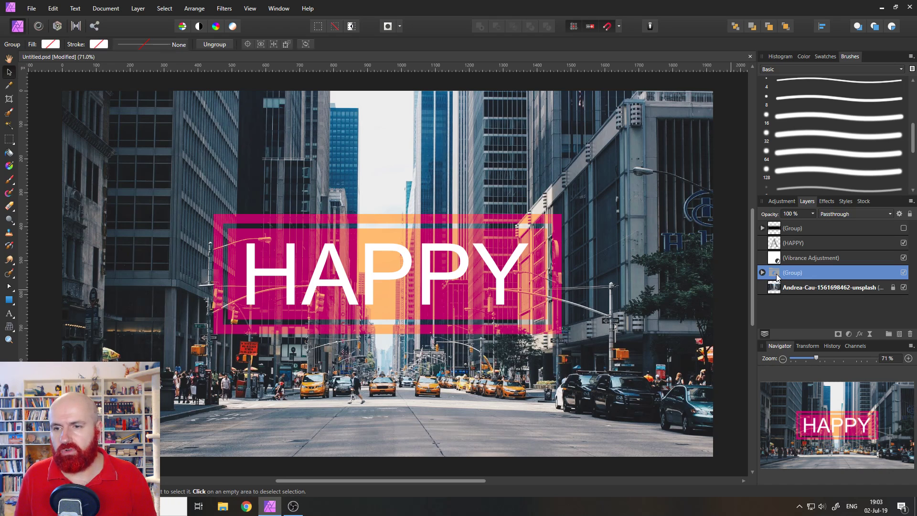
pyautogui.click(763, 273)
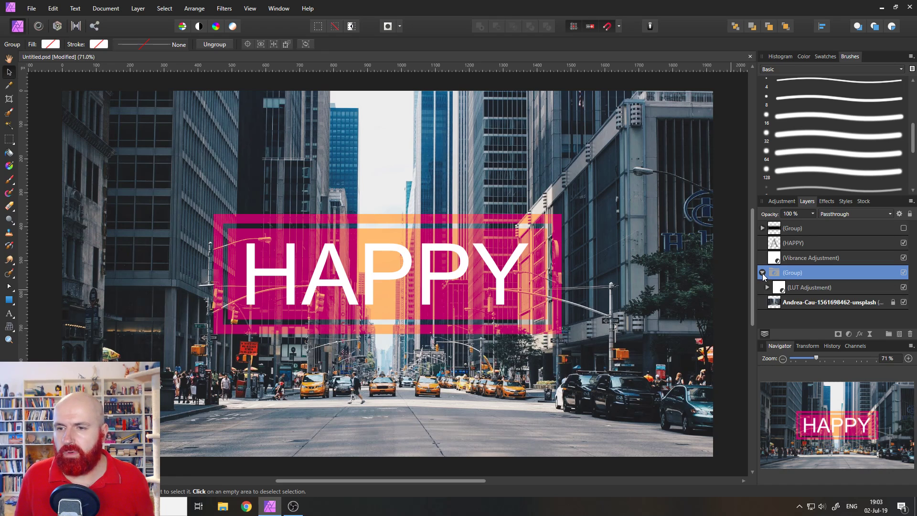
pyautogui.click(776, 261)
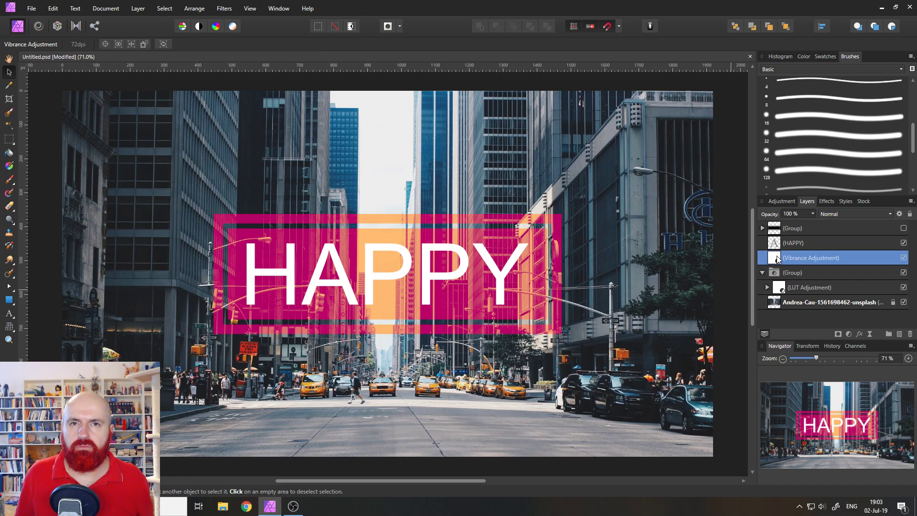
# Place Vibrance inside the group above the LUT, raise its saturation to 51%, and reveal the LUT's mask
pyautogui.moveTo(777, 260); pyautogui.dragTo(778, 275)
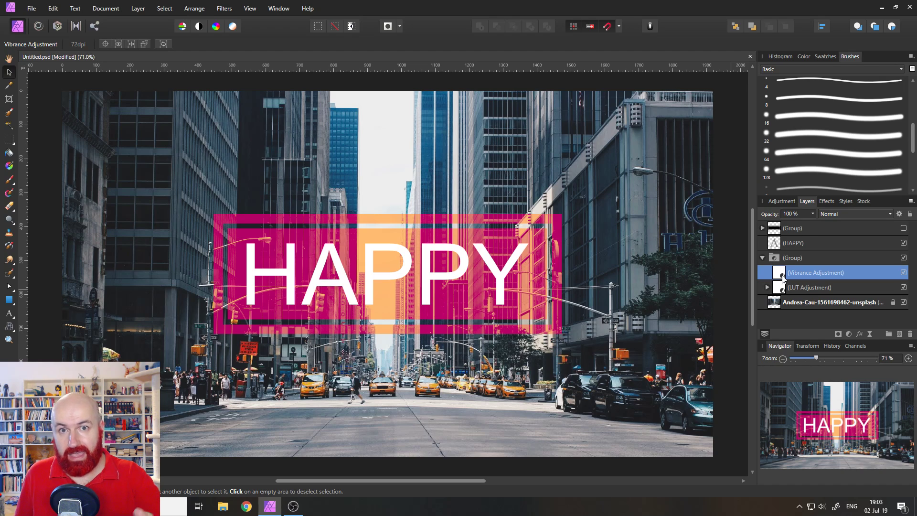
pyautogui.doubleClick(782, 276)
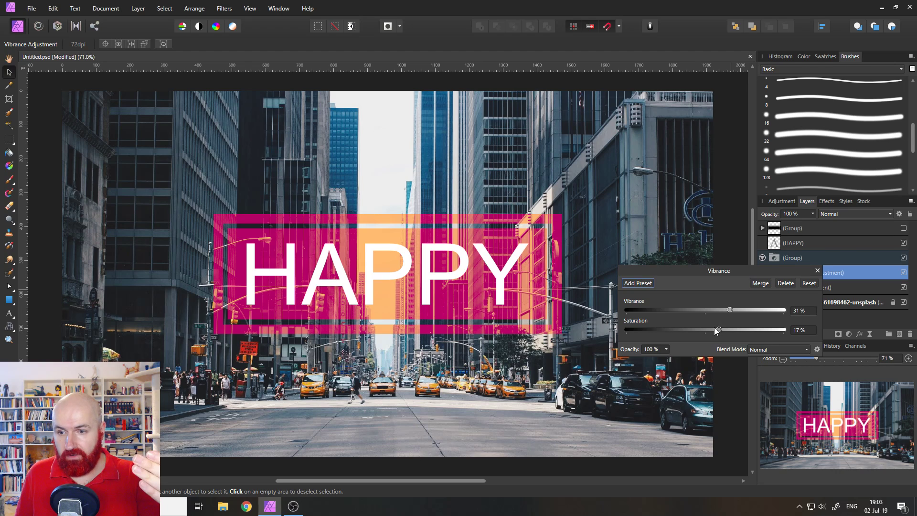
pyautogui.moveTo(720, 329); pyautogui.dragTo(745, 334)
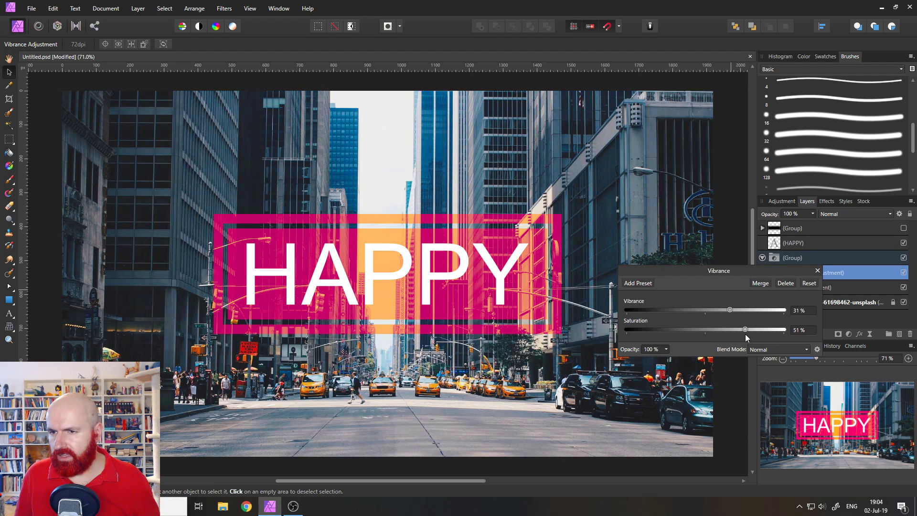
pyautogui.click(817, 271)
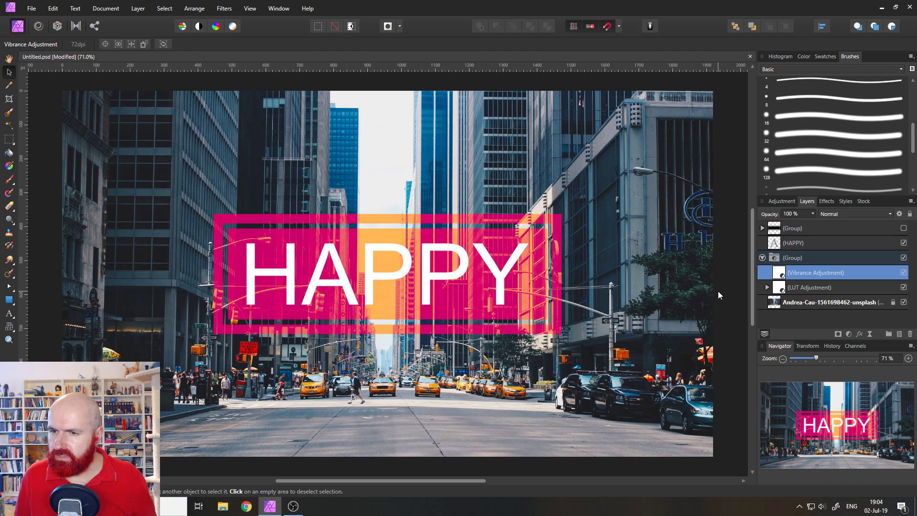
pyautogui.click(767, 288)
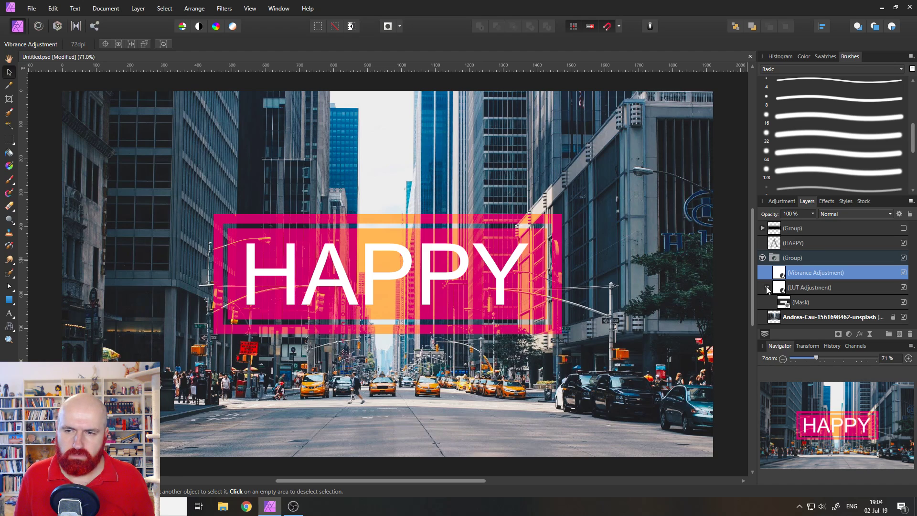
# Move the mask to the top of the group and drop Vibrance saturation to 16%
pyautogui.moveTo(788, 302); pyautogui.dragTo(781, 276)
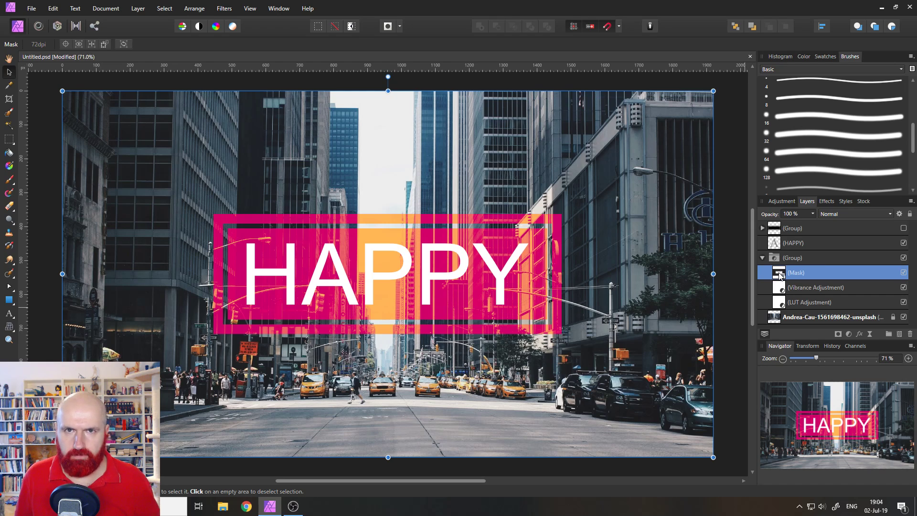
pyautogui.doubleClick(779, 287)
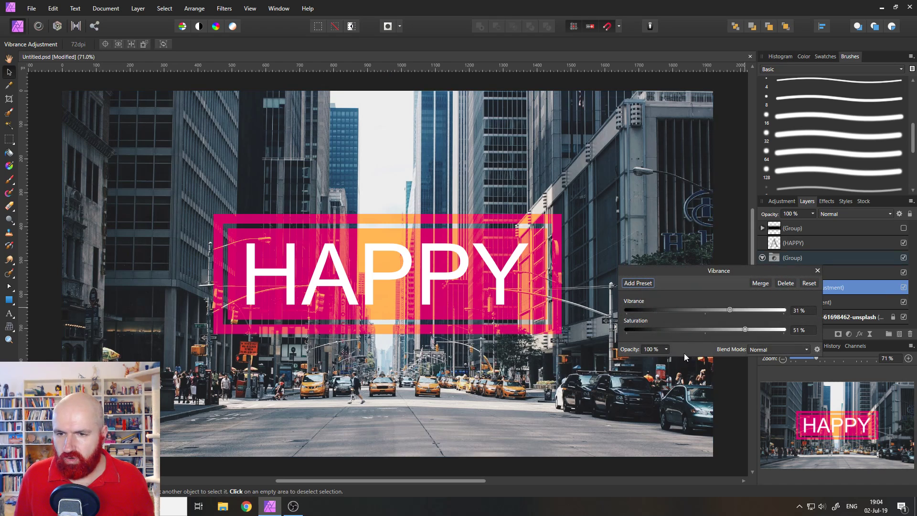
pyautogui.moveTo(744, 328); pyautogui.dragTo(722, 329)
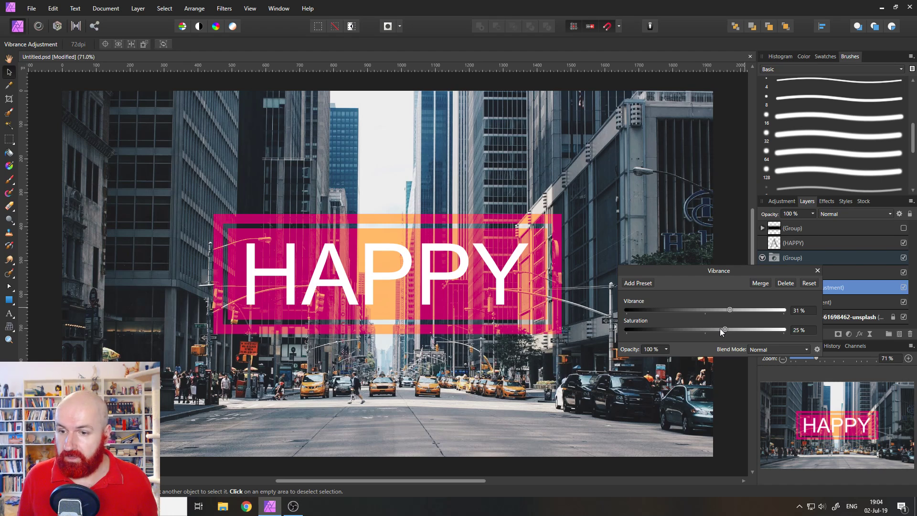
pyautogui.moveTo(721, 328)
pyautogui.mouseDown()
pyautogui.moveTo(710, 331)
pyautogui.moveTo(718, 333)
pyautogui.mouseUp()
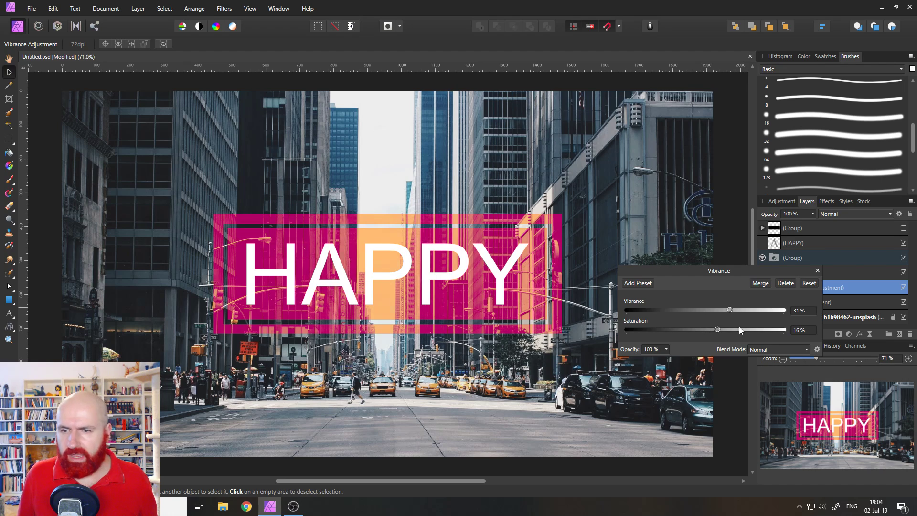
pyautogui.click(818, 271)
pyautogui.click(762, 258)
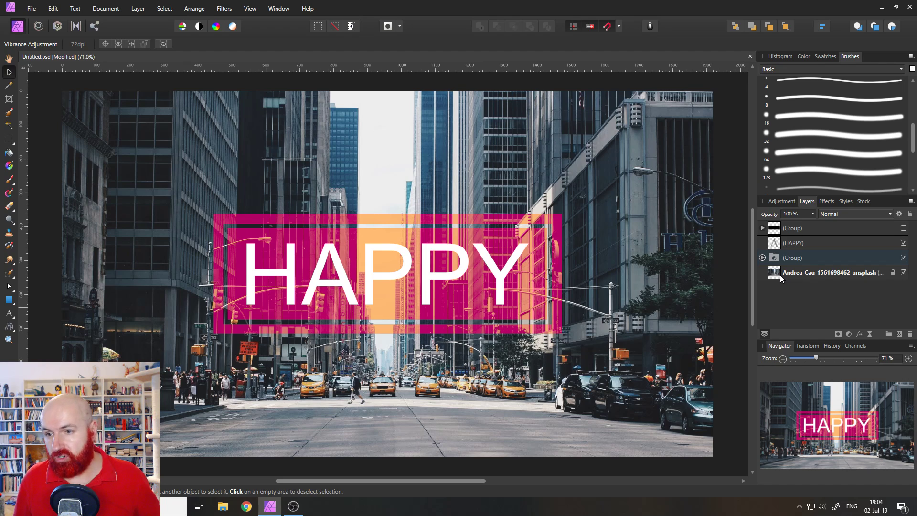
# Add a LUT adjustment above the street photo loaded with BW but Yellow.cube
pyautogui.click(781, 275)
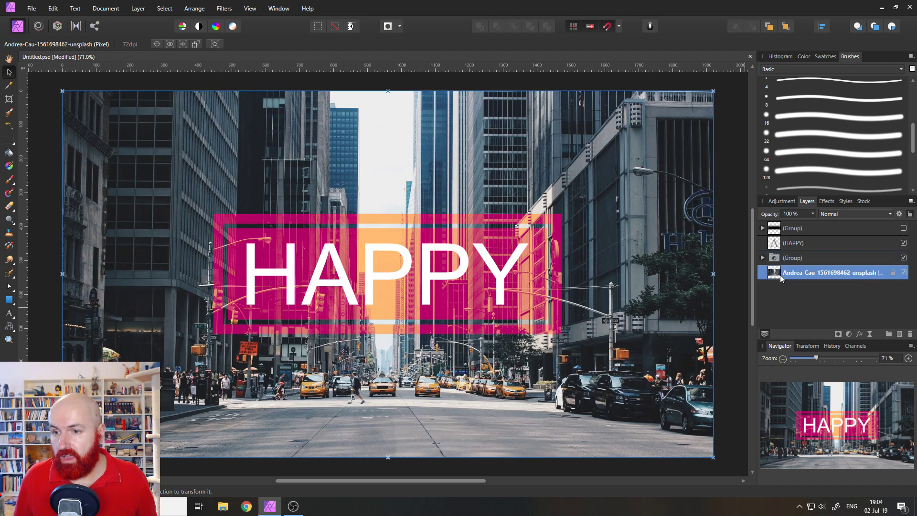
pyautogui.click(849, 334)
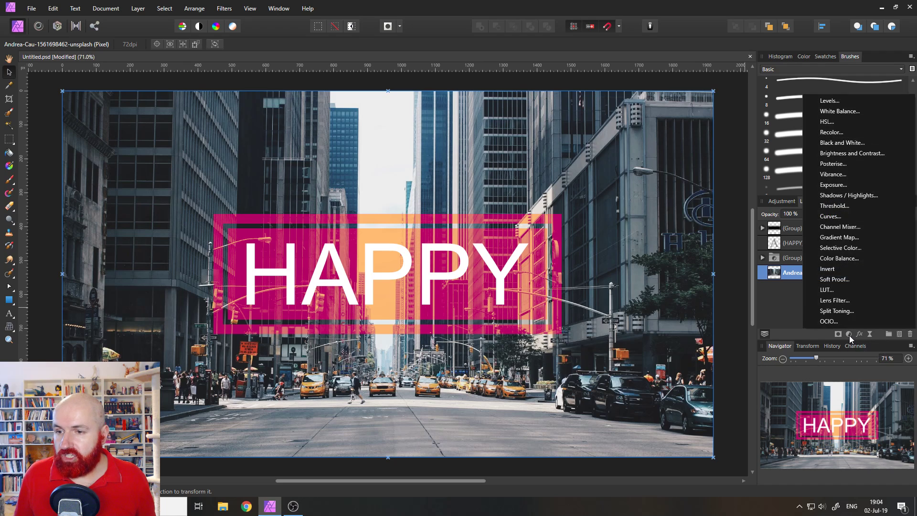
pyautogui.click(835, 293)
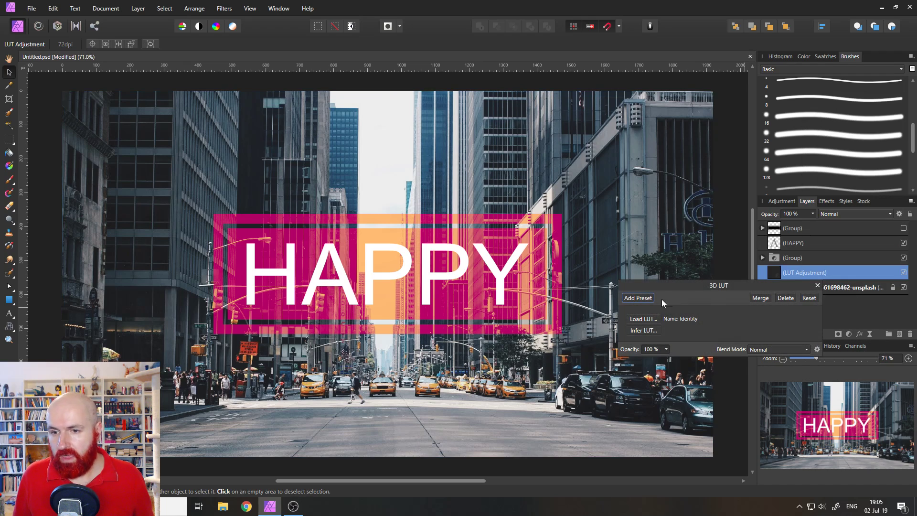
pyautogui.click(643, 319)
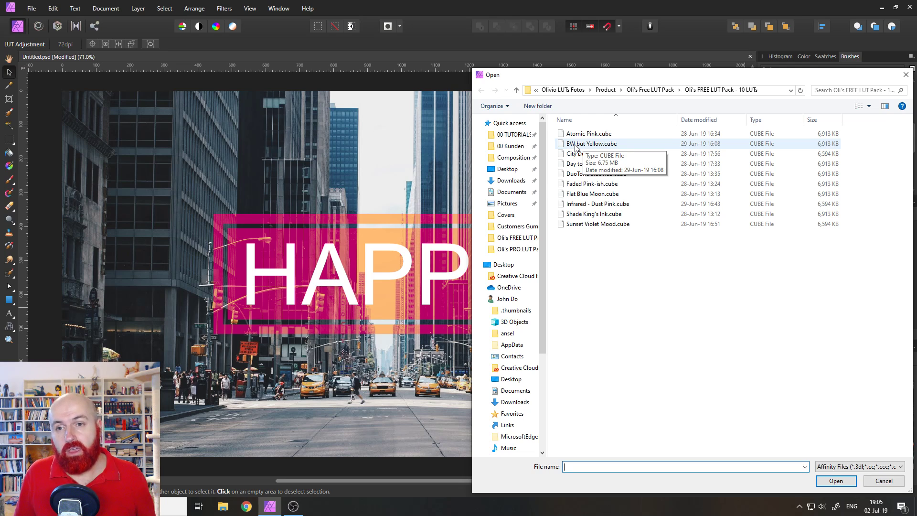
pyautogui.doubleClick(575, 144)
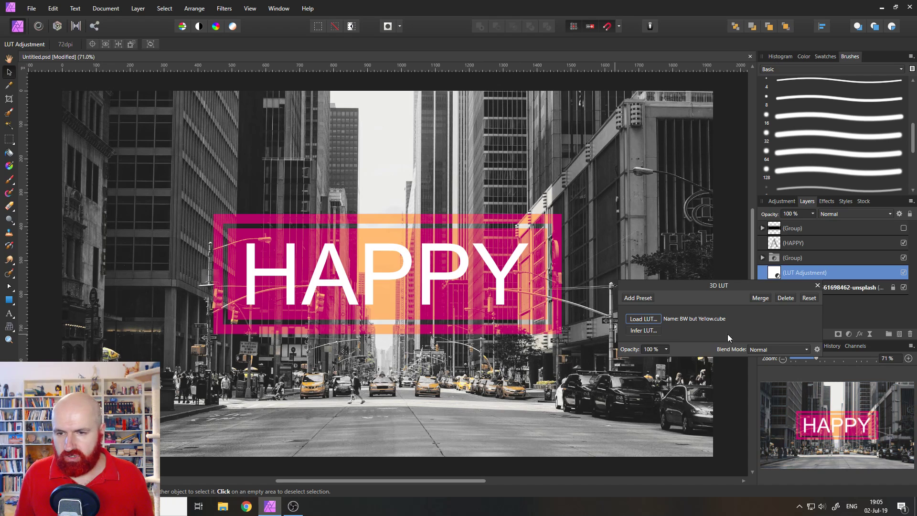
pyautogui.click(818, 285)
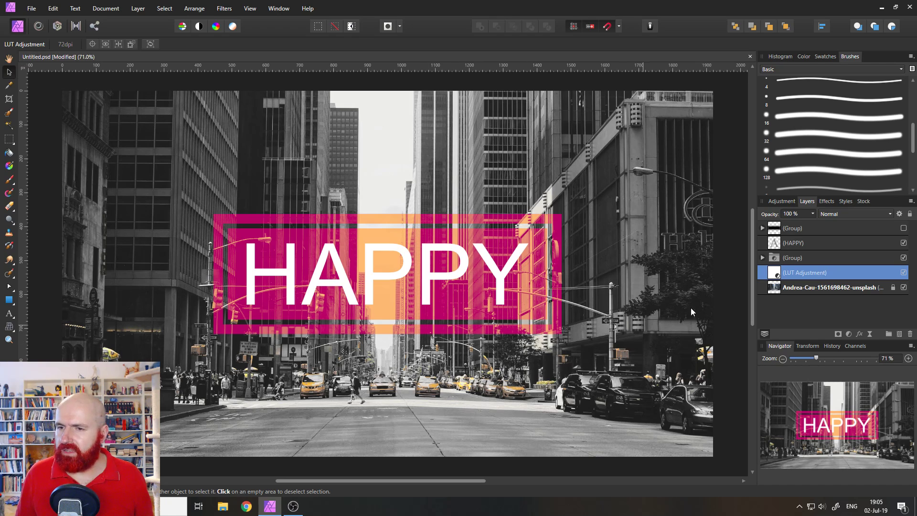
# Add a new Vibrance adjustment above the black-and-white LUT
pyautogui.click(763, 258)
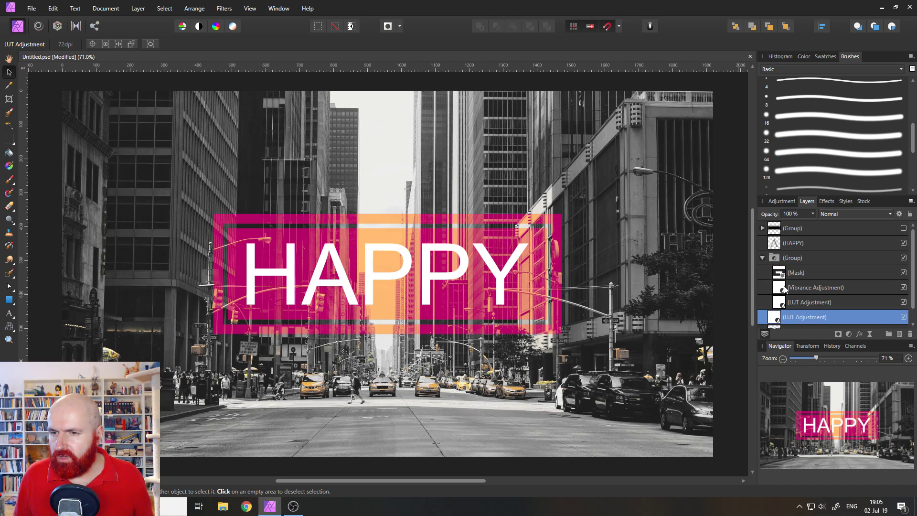
pyautogui.click(764, 258)
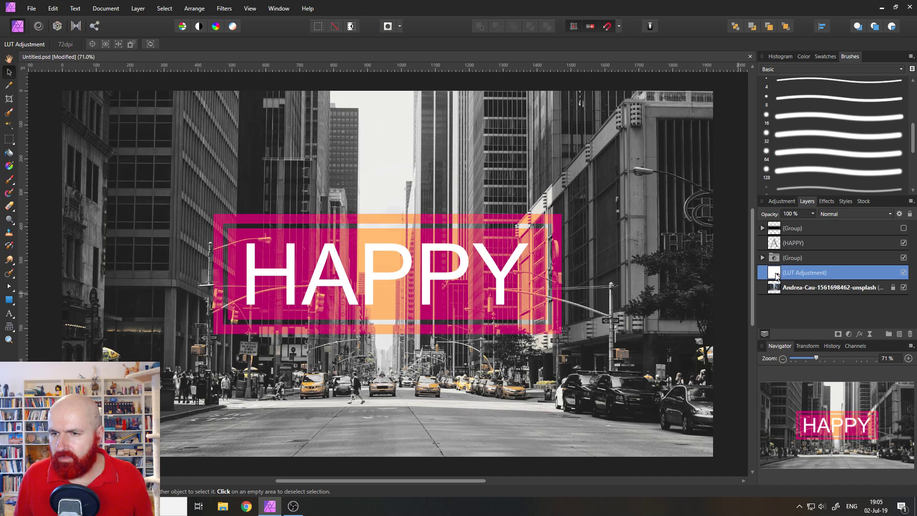
pyautogui.click(849, 334)
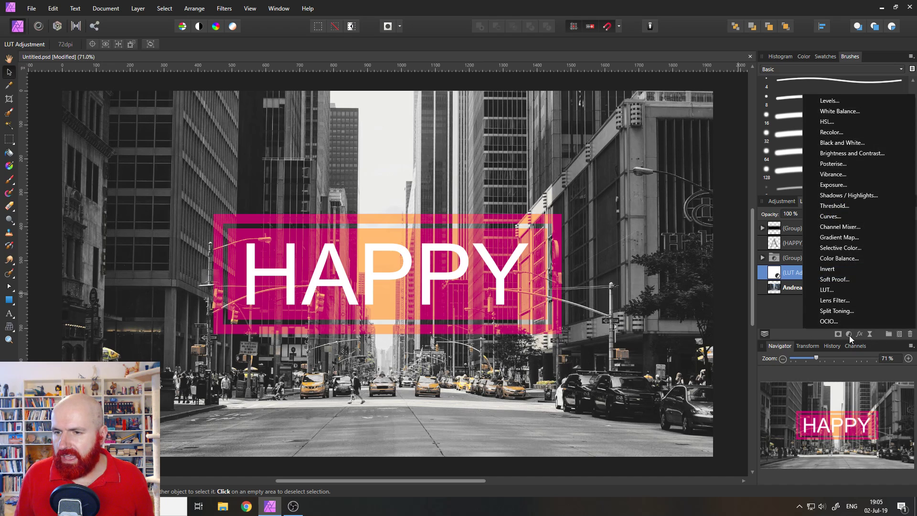
pyautogui.click(844, 174)
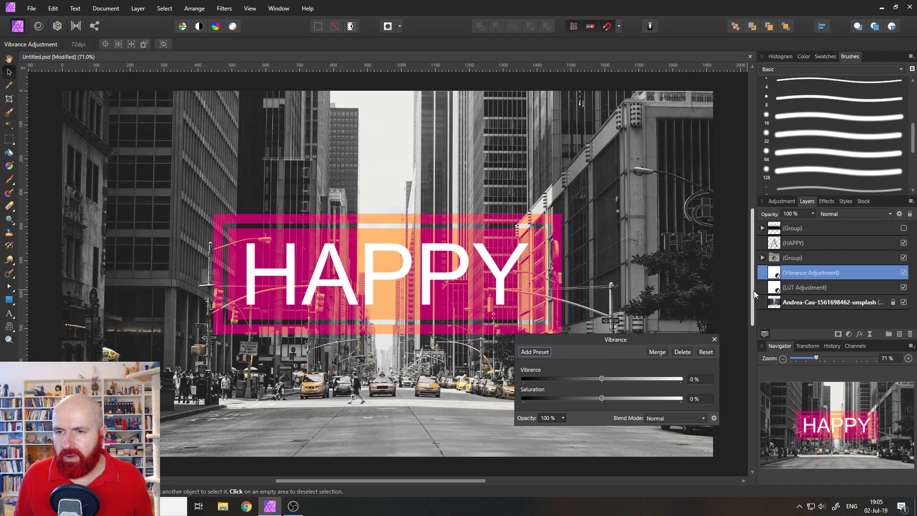
# Set the new Vibrance adjustment to 63% saturation and 20% vibrance
pyautogui.moveTo(602, 399); pyautogui.dragTo(632, 399)
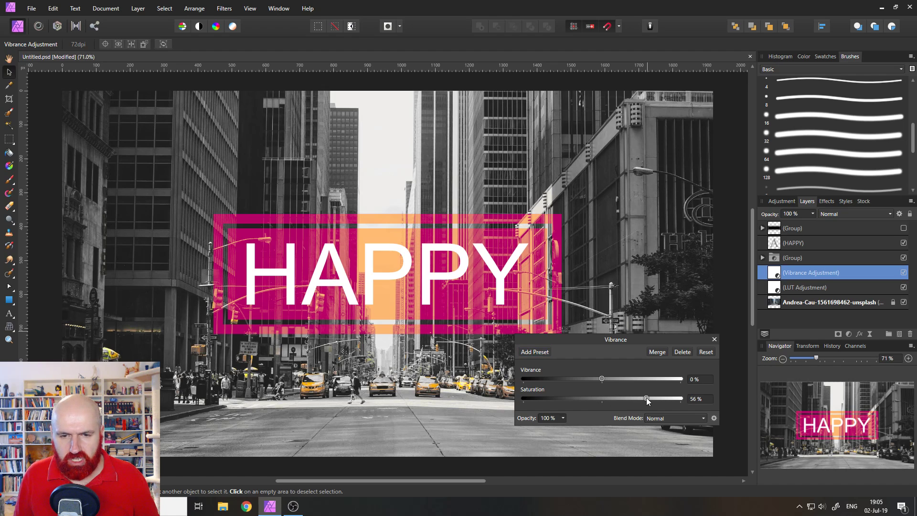
pyautogui.moveTo(646, 399); pyautogui.dragTo(652, 398)
pyautogui.moveTo(602, 379); pyautogui.dragTo(628, 379)
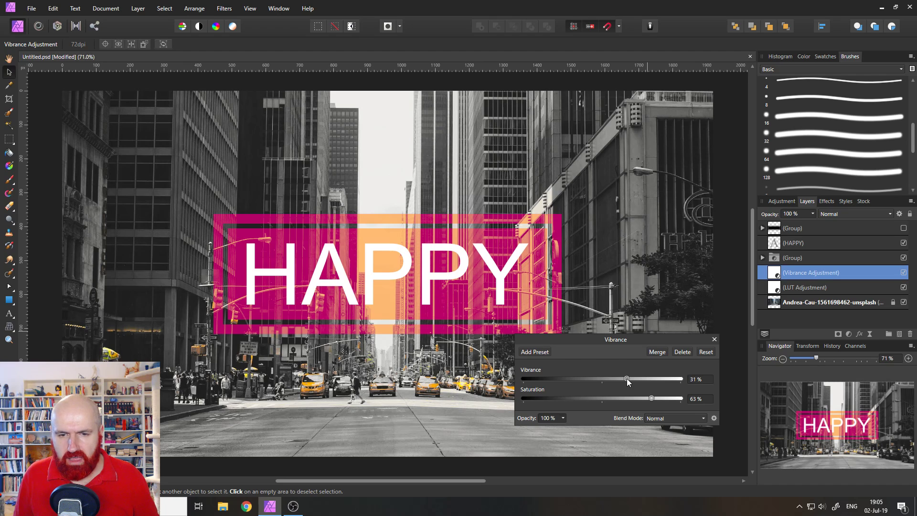
pyautogui.moveTo(583, 338); pyautogui.dragTo(682, 172)
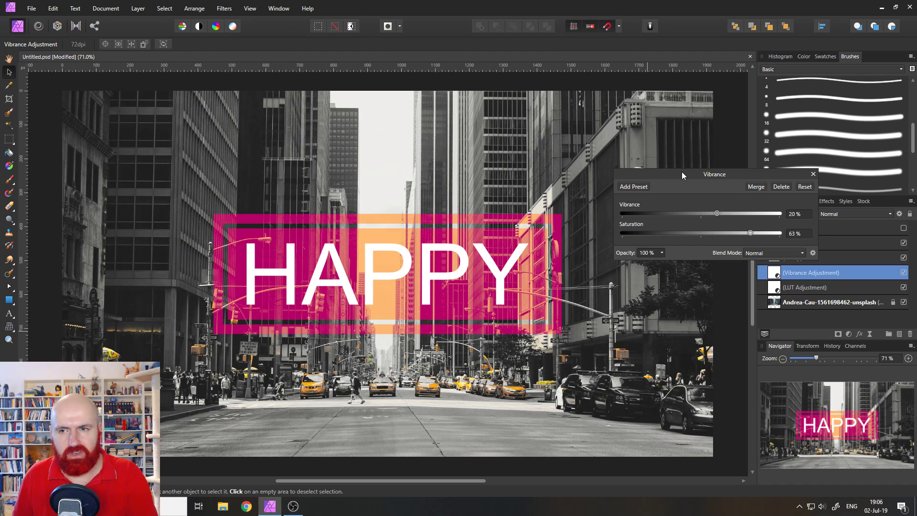
pyautogui.click(814, 173)
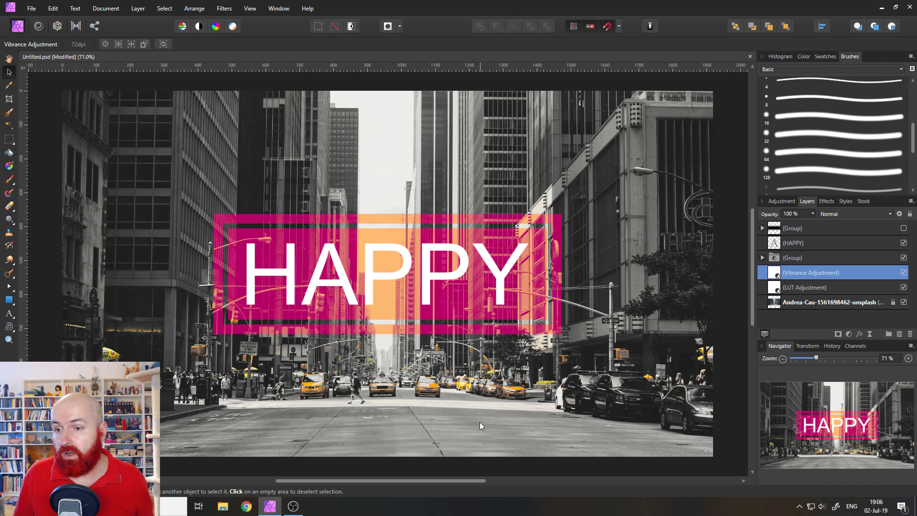
# Add another LUT adjustment loaded with Flat Blue Moon.cube
pyautogui.click(781, 288)
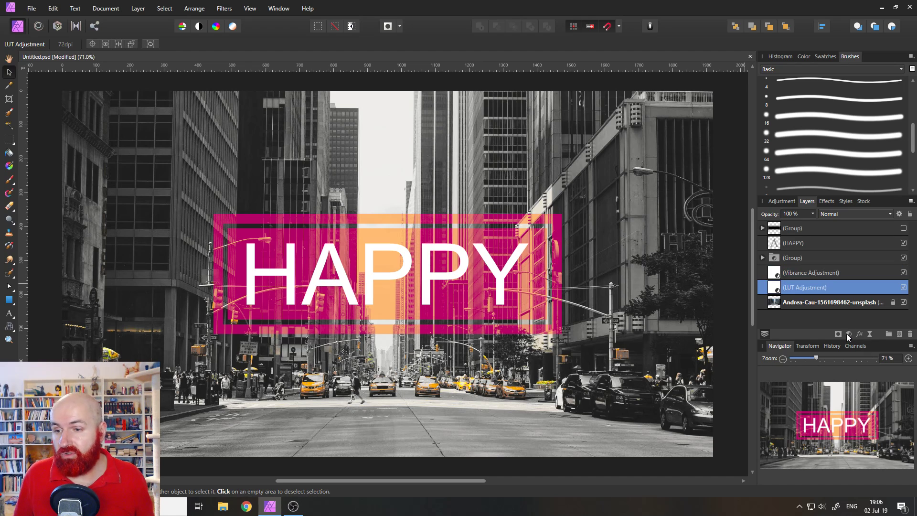
pyautogui.click(849, 335)
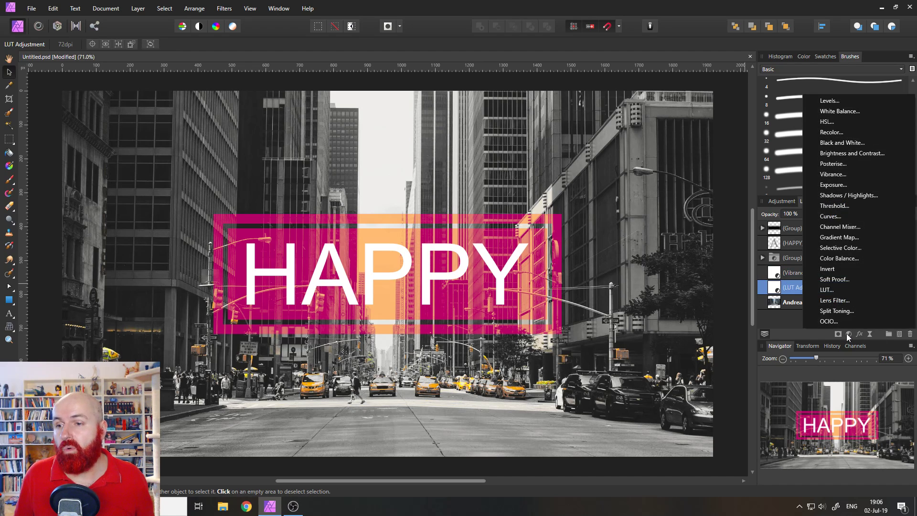
pyautogui.click(833, 292)
pyautogui.click(638, 222)
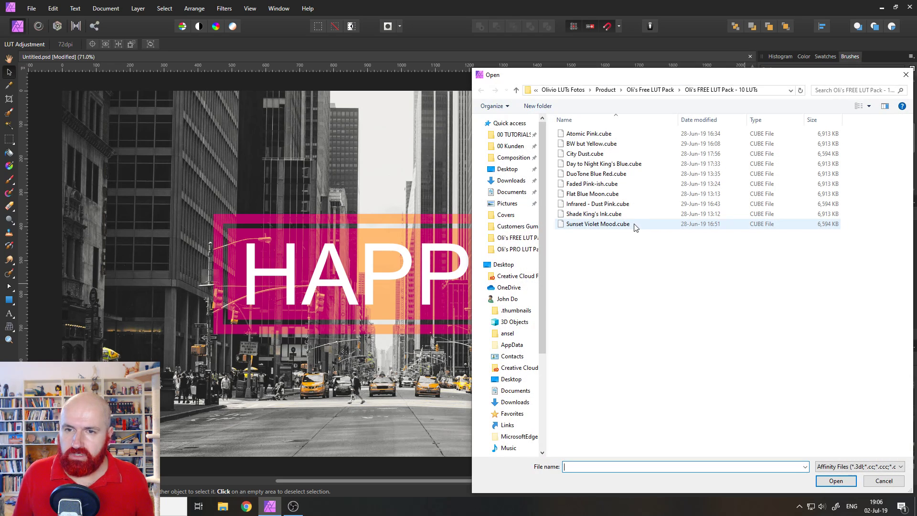
pyautogui.click(618, 196)
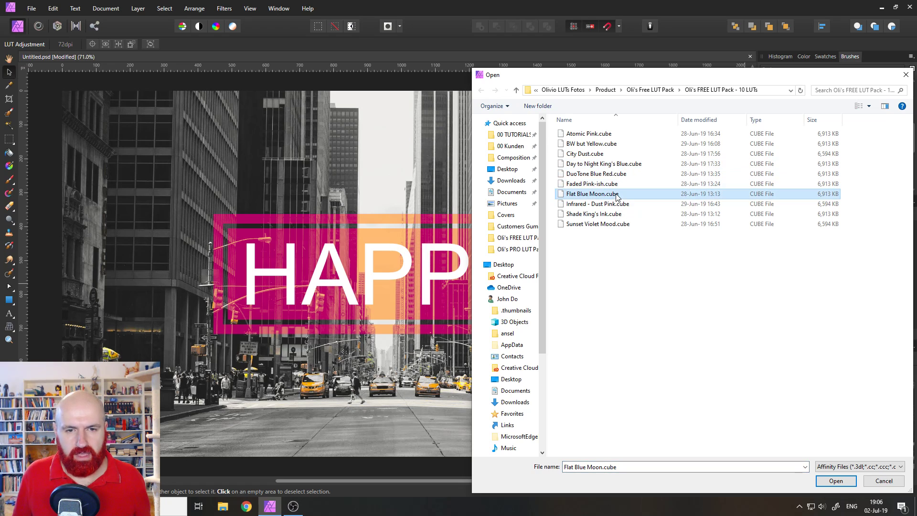
pyautogui.doubleClick(616, 195)
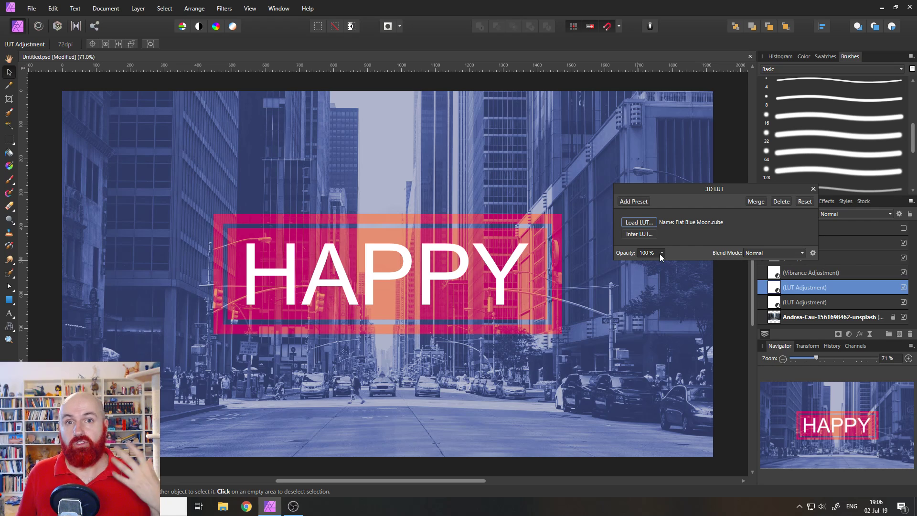
# Blend the Flat Blue Moon LUT in Soft Light at about 50% opacity
pyautogui.click(756, 253)
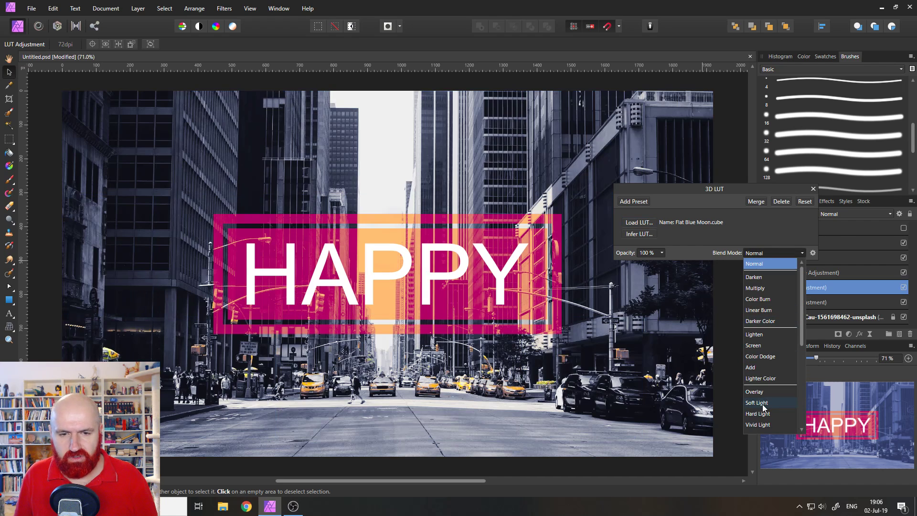
pyautogui.click(763, 404)
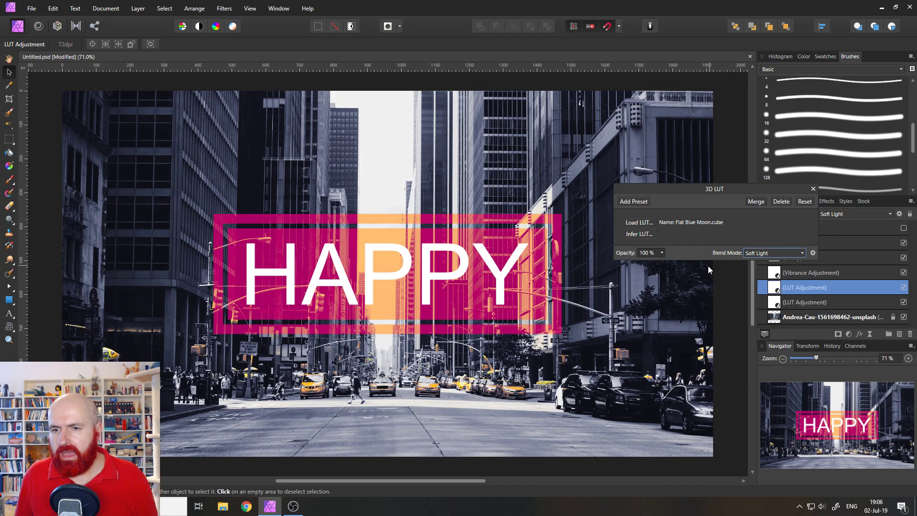
pyautogui.click(662, 252)
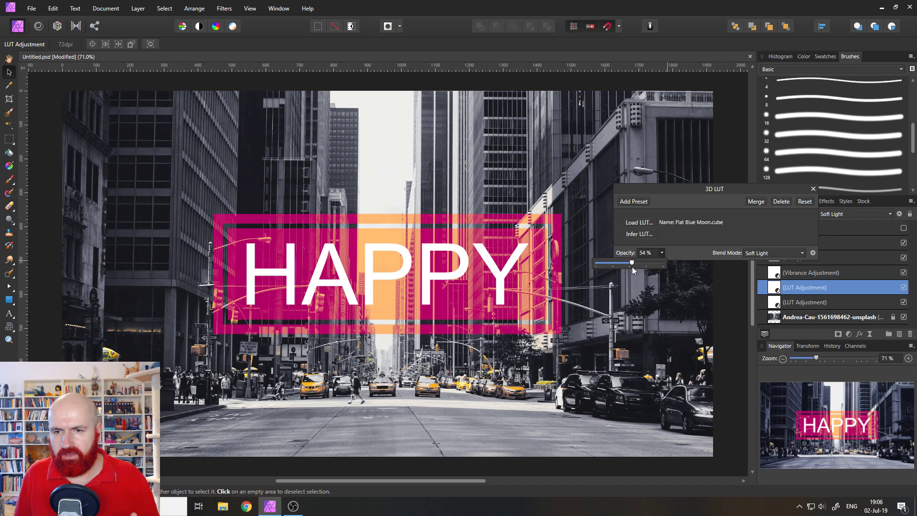
pyautogui.click(813, 189)
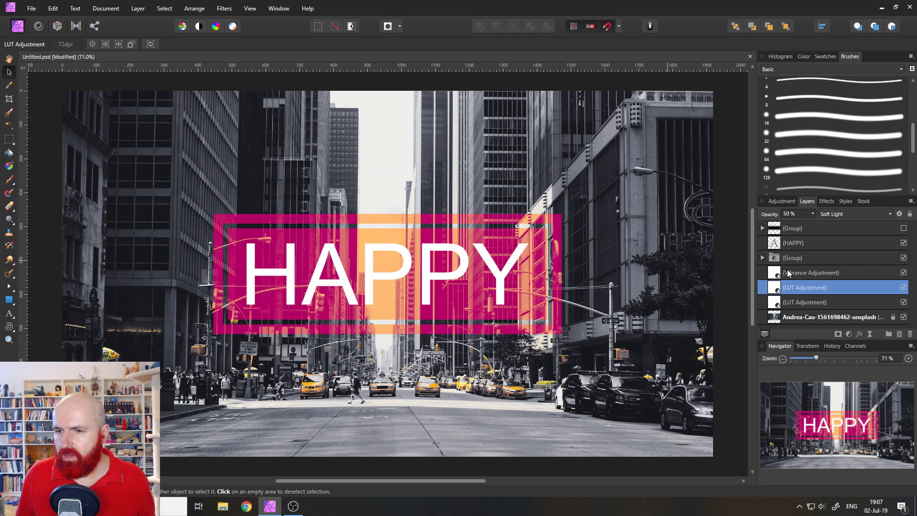
# Duplicate the group's LUT adjustment, move the copy above the group, and invert it
pyautogui.click(762, 258)
pyautogui.click(786, 273)
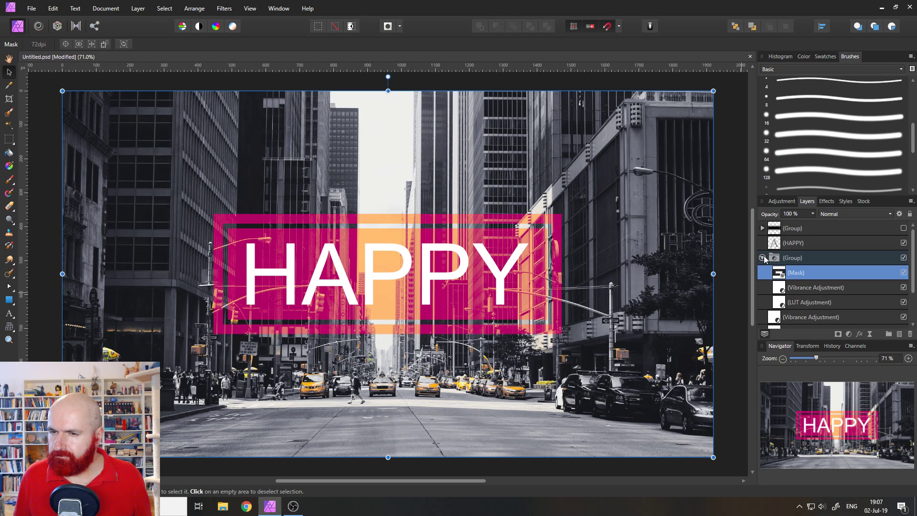
pyautogui.click(782, 303)
pyautogui.rightClick(783, 305)
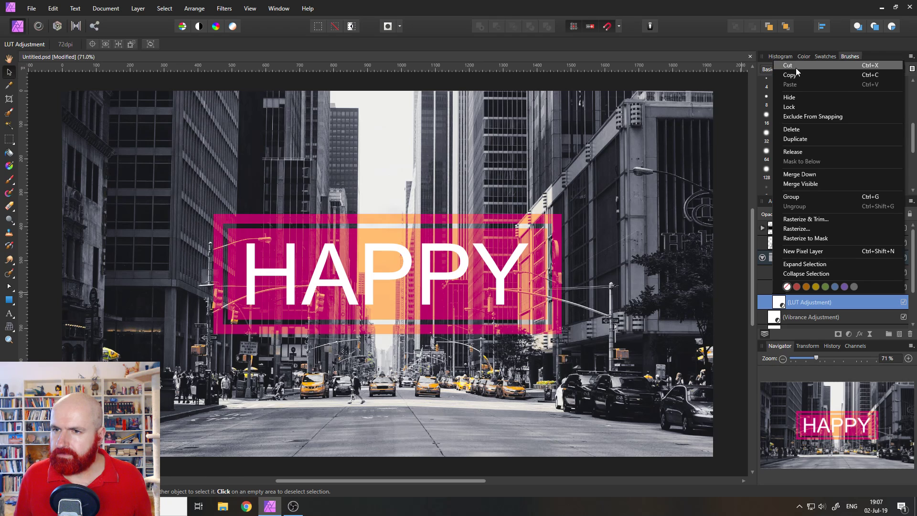
pyautogui.click(796, 139)
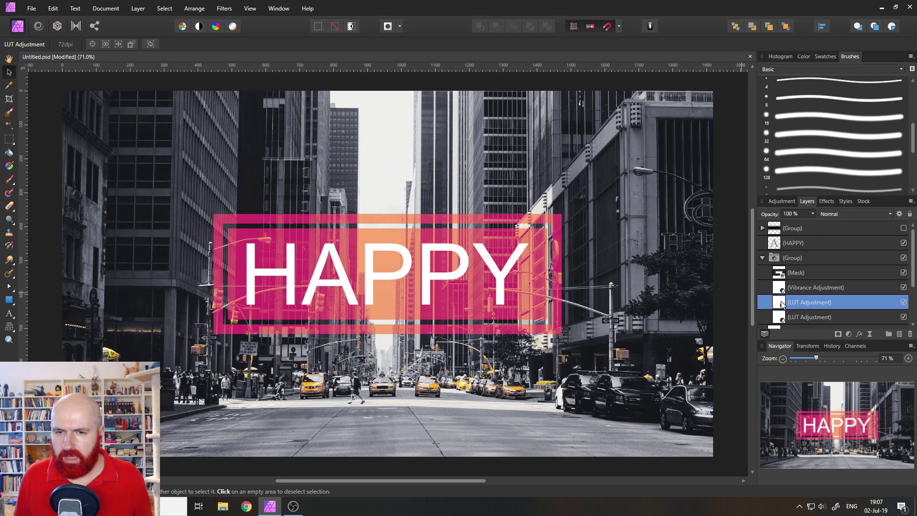
pyautogui.moveTo(783, 305); pyautogui.dragTo(781, 251)
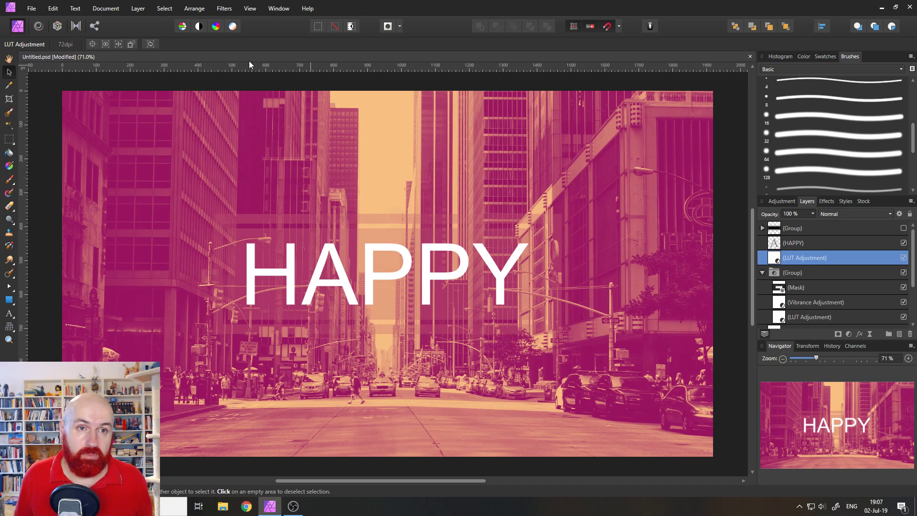
pyautogui.click(138, 8)
pyautogui.click(139, 28)
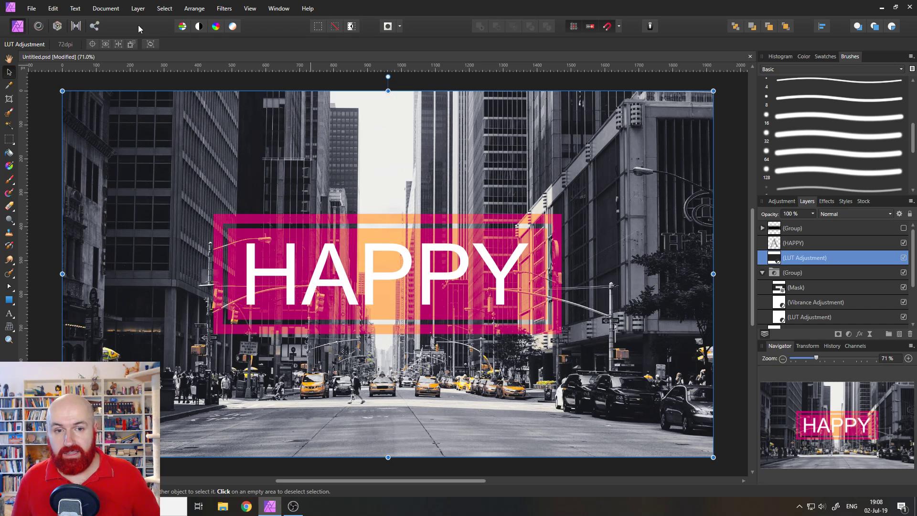
# Set up the Paint Brush with white colour and 80% hardness
pyautogui.click(8, 182)
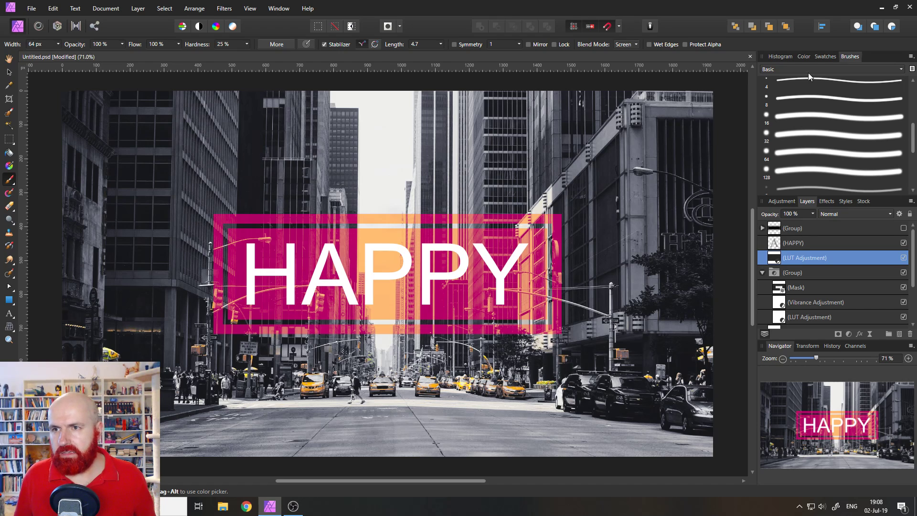
pyautogui.click(805, 56)
pyautogui.click(780, 74)
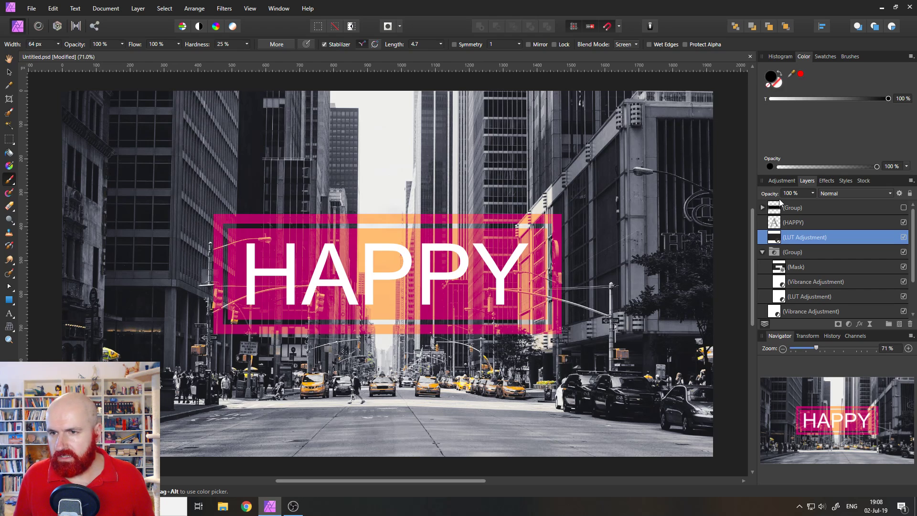
pyautogui.click(780, 74)
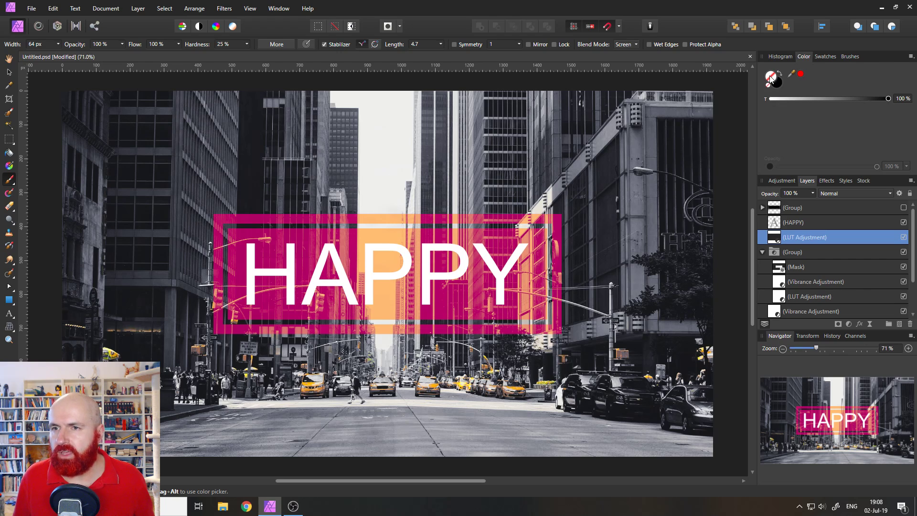
pyautogui.doubleClick(774, 78)
pyautogui.moveTo(438, 192)
pyautogui.mouseDown()
pyautogui.moveTo(377, 203)
pyautogui.moveTo(313, 167)
pyautogui.mouseUp()
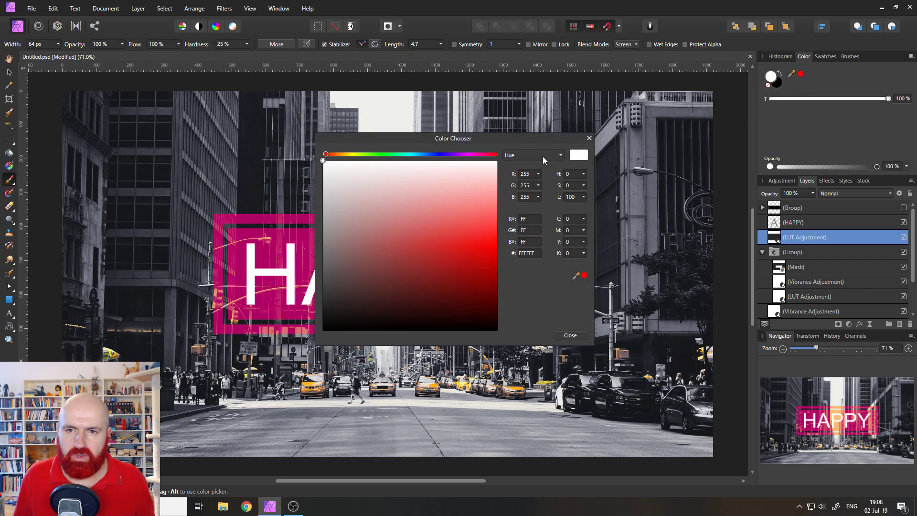
pyautogui.click(588, 139)
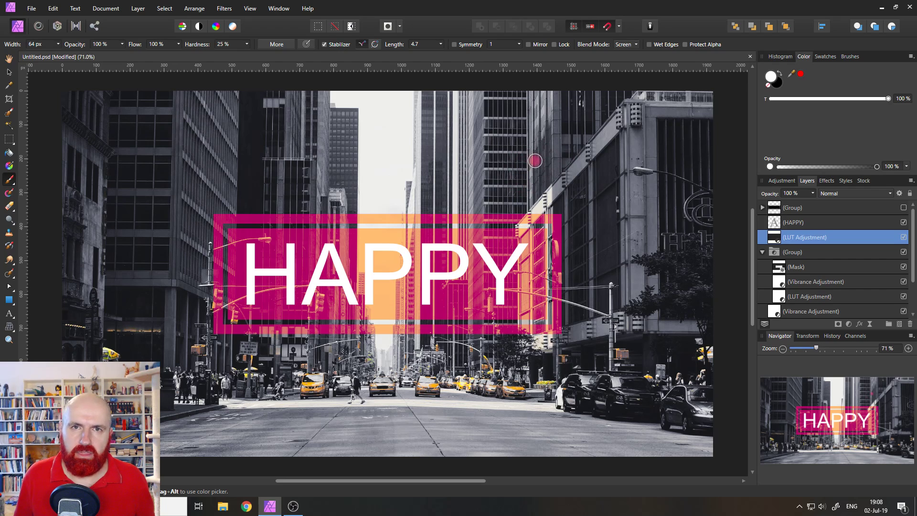
pyautogui.click(246, 44)
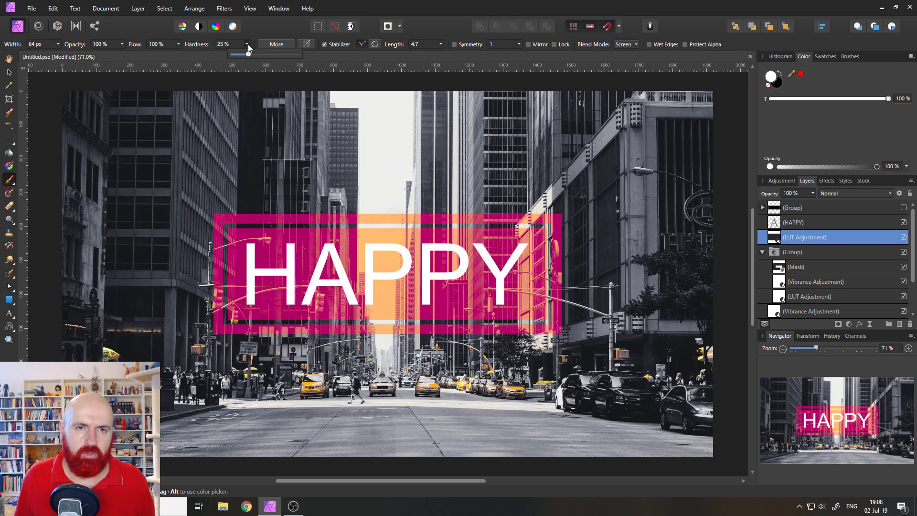
pyautogui.moveTo(248, 54); pyautogui.dragTo(291, 55)
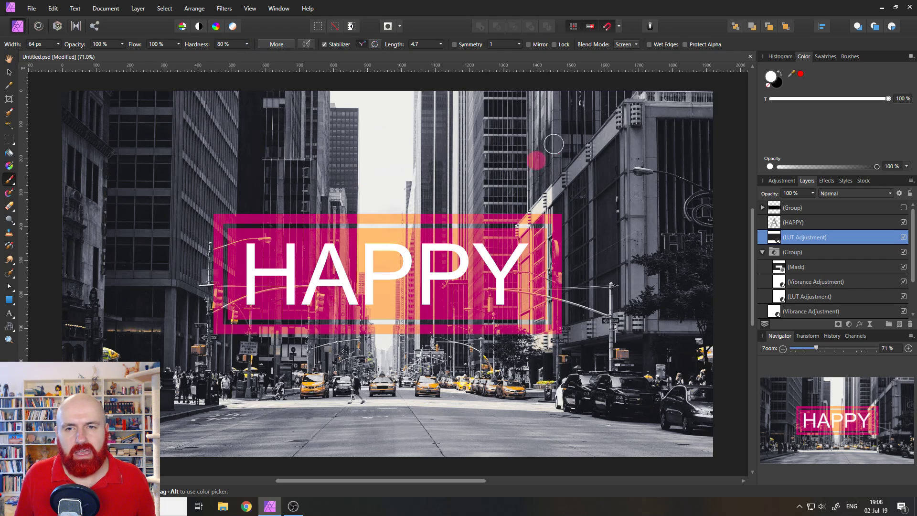
# Paint a white heart on the upper-right building, undoing the stray dab near the tree
pyautogui.moveTo(568, 139)
pyautogui.mouseDown()
pyautogui.moveTo(553, 123)
pyautogui.moveTo(552, 178)
pyautogui.moveTo(574, 139)
pyautogui.moveTo(592, 132)
pyautogui.moveTo(603, 149)
pyautogui.moveTo(564, 175)
pyautogui.moveTo(569, 142)
pyautogui.mouseUp()
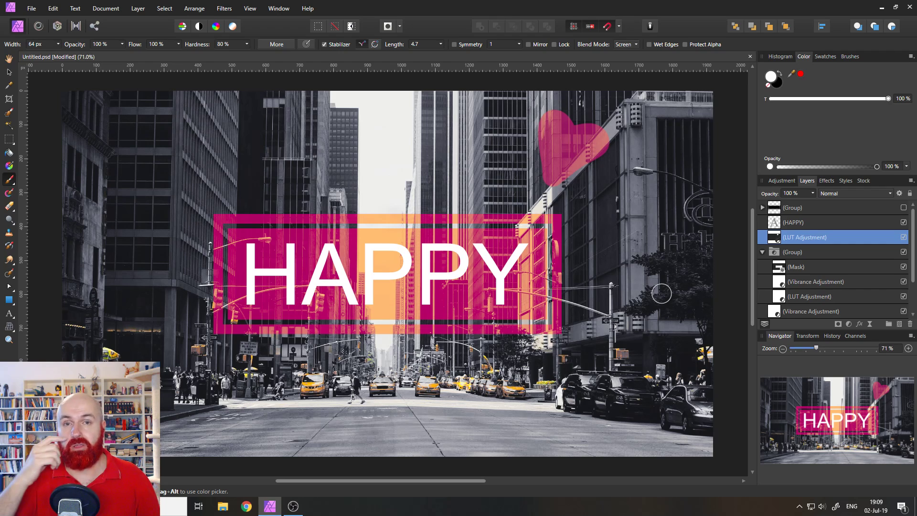
pyautogui.click(661, 294)
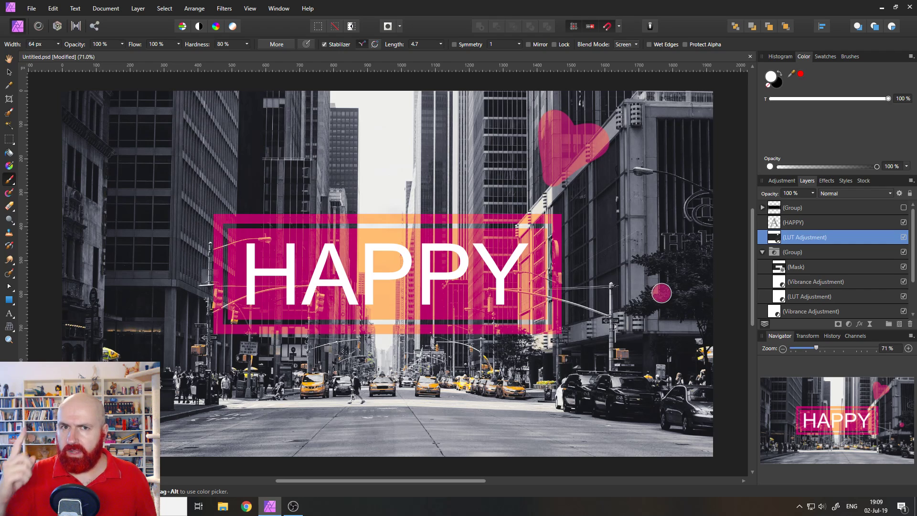
pyautogui.hotkey('ctrl', 'z')
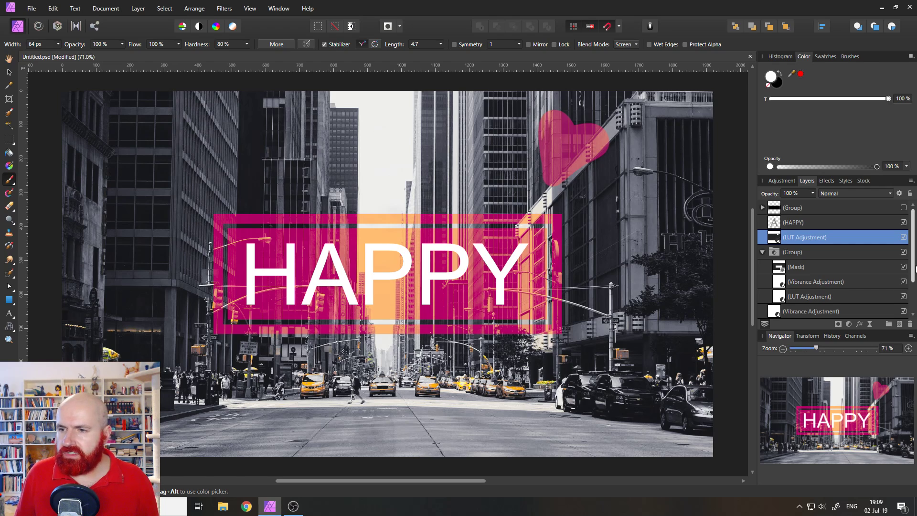
pyautogui.scroll(-3, 914, 270)
# Duplicate the street photo layer and drag the copy to the top of the stack
pyautogui.rightClick(775, 313)
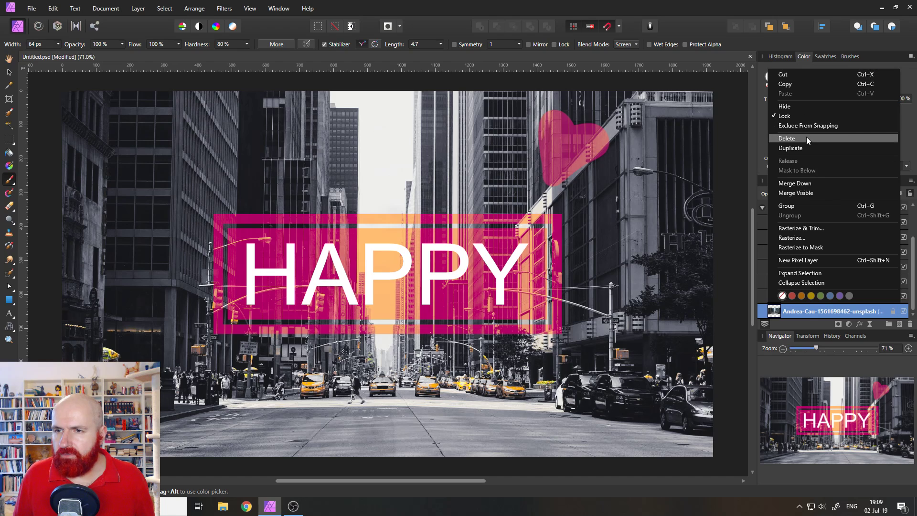
pyautogui.click(804, 149)
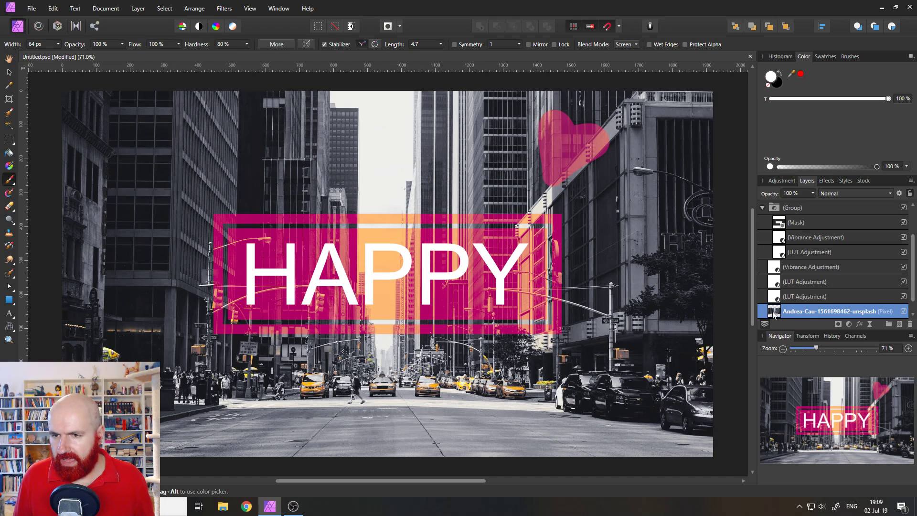
pyautogui.moveTo(779, 302); pyautogui.dragTo(782, 206)
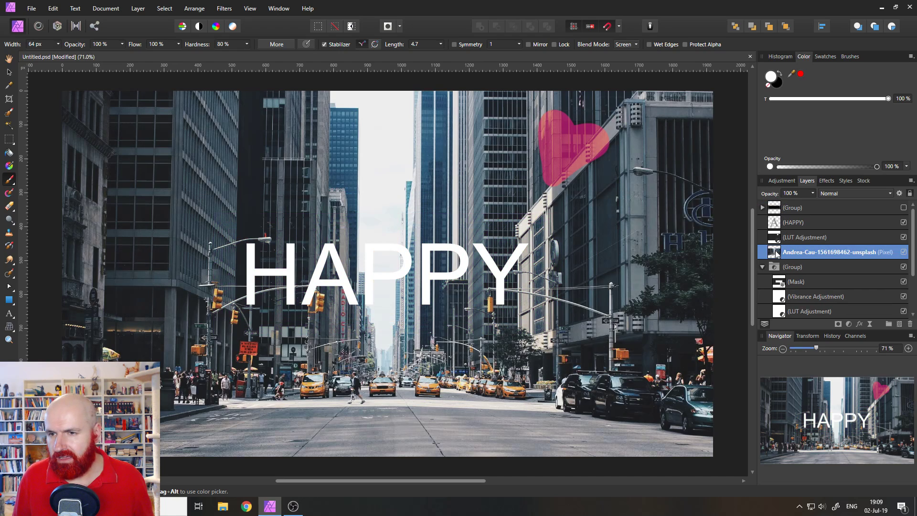
pyautogui.moveTo(776, 251); pyautogui.dragTo(775, 202)
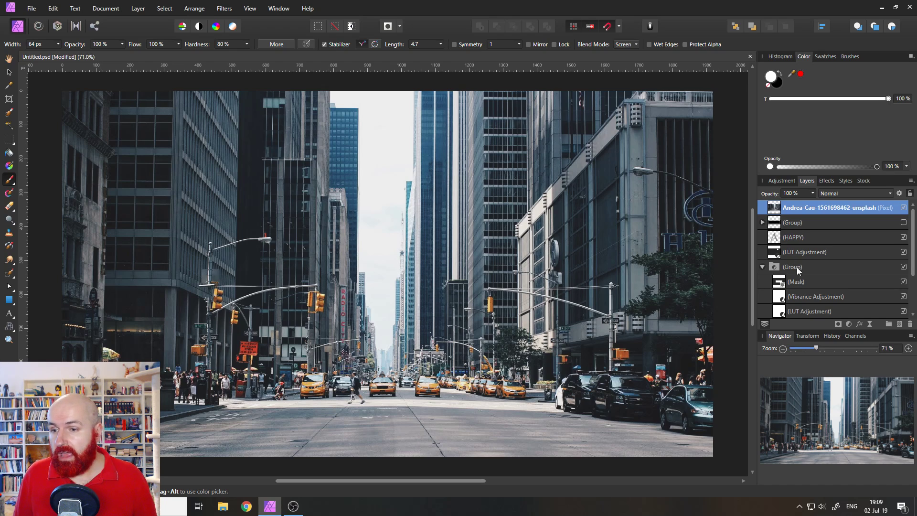
# Add a LUT adjustment on top of the stack loaded with Atomic Pink.cube
pyautogui.click(849, 324)
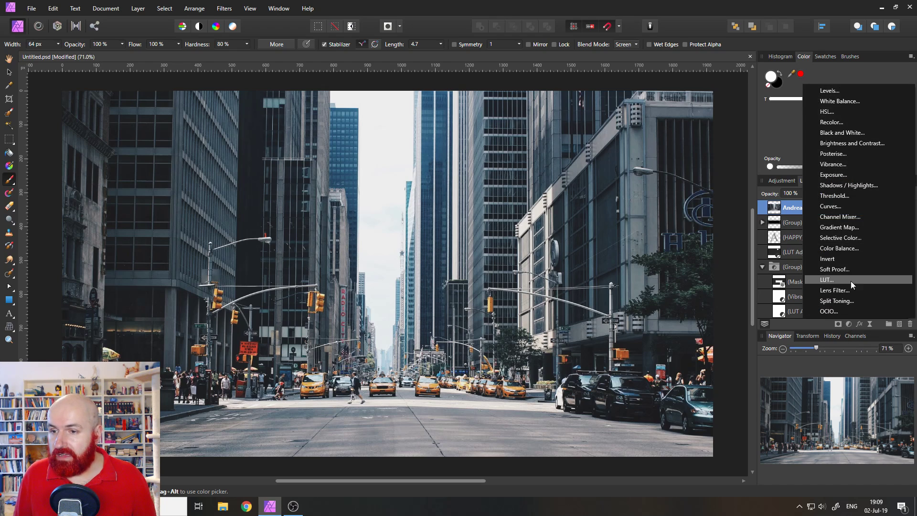
pyautogui.click(837, 278)
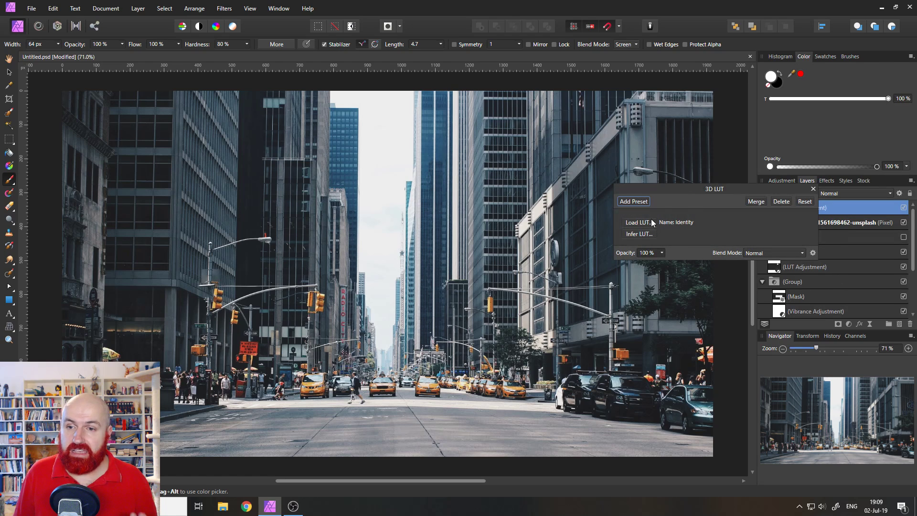
pyautogui.click(638, 222)
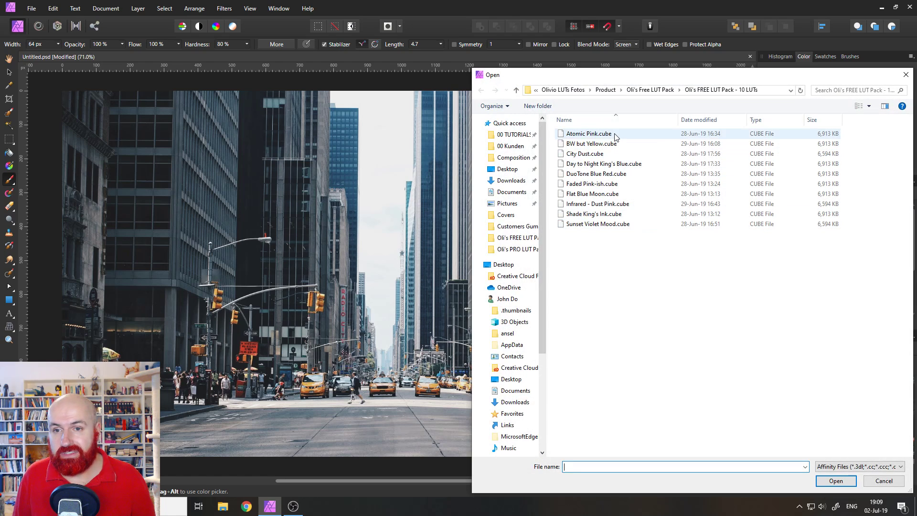
pyautogui.doubleClick(589, 134)
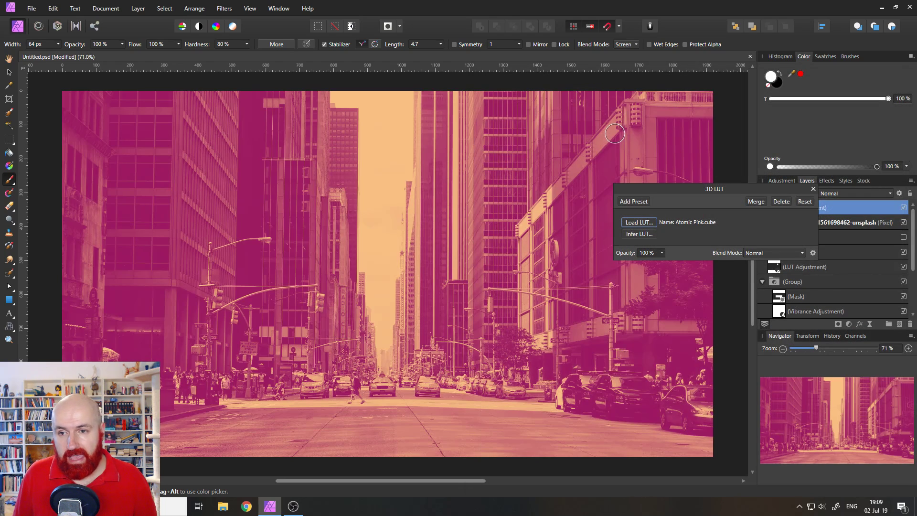
pyautogui.click(813, 189)
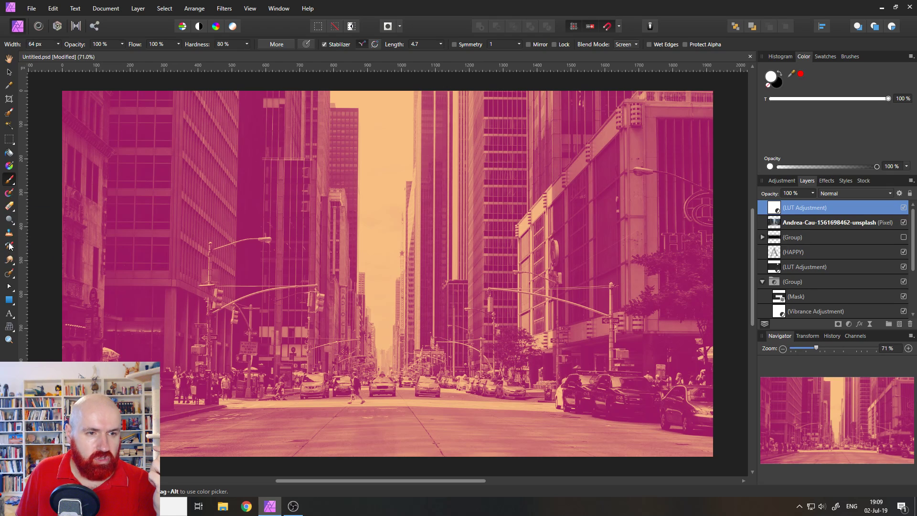
# Draw a linear gradient on the pink LUT from the road upward, with a black end stop
pyautogui.click(10, 167)
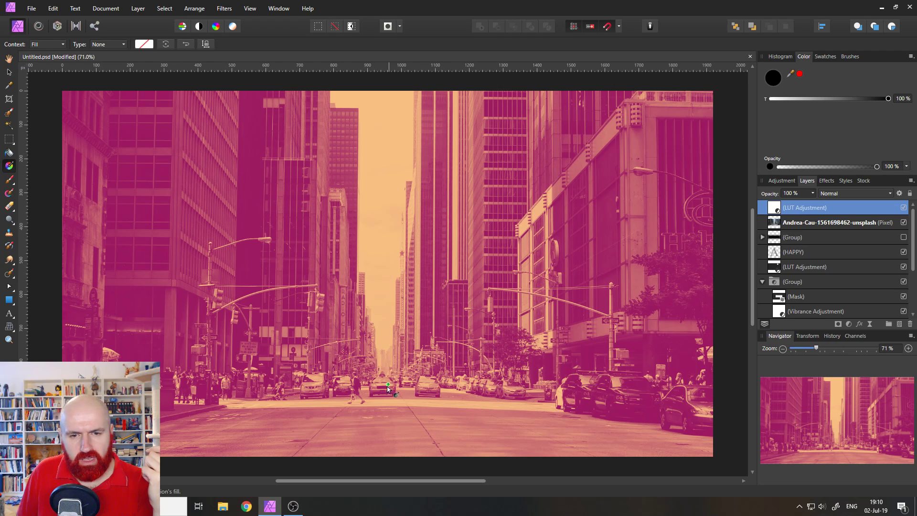
pyautogui.moveTo(383, 398); pyautogui.dragTo(382, 194)
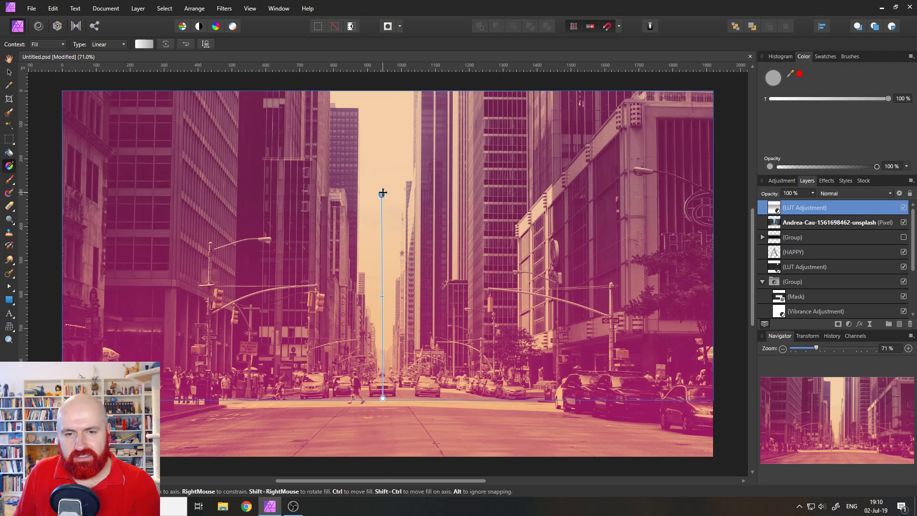
pyautogui.moveTo(382, 398); pyautogui.dragTo(381, 436)
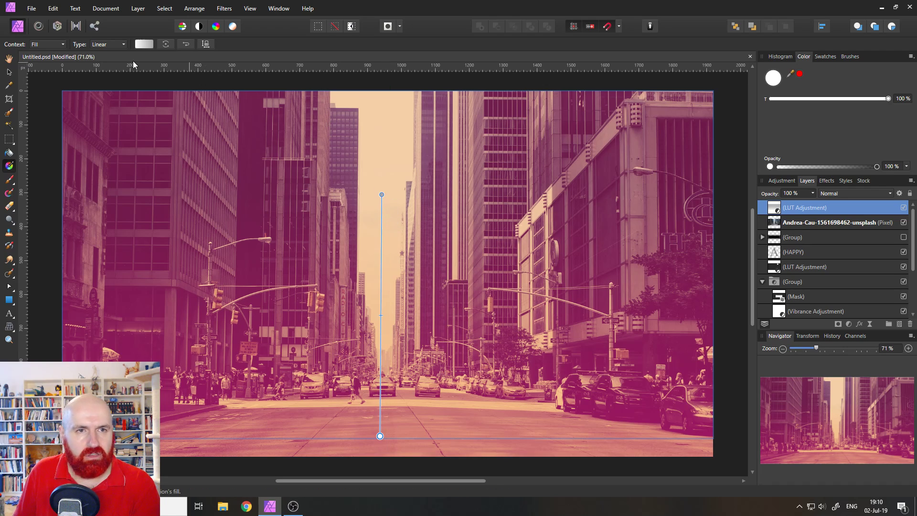
pyautogui.click(143, 43)
pyautogui.click(219, 86)
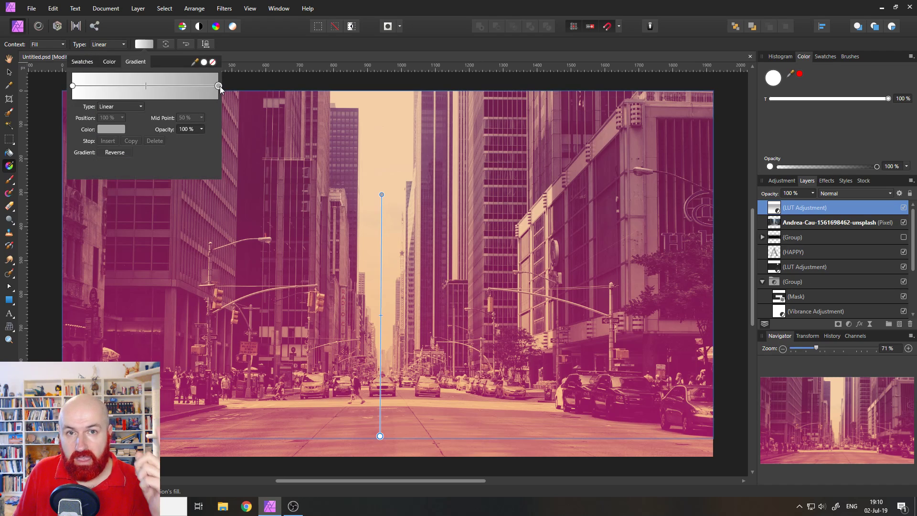
pyautogui.click(116, 131)
pyautogui.moveTo(97, 199)
pyautogui.mouseDown()
pyautogui.moveTo(105, 197)
pyautogui.moveTo(87, 151)
pyautogui.mouseUp()
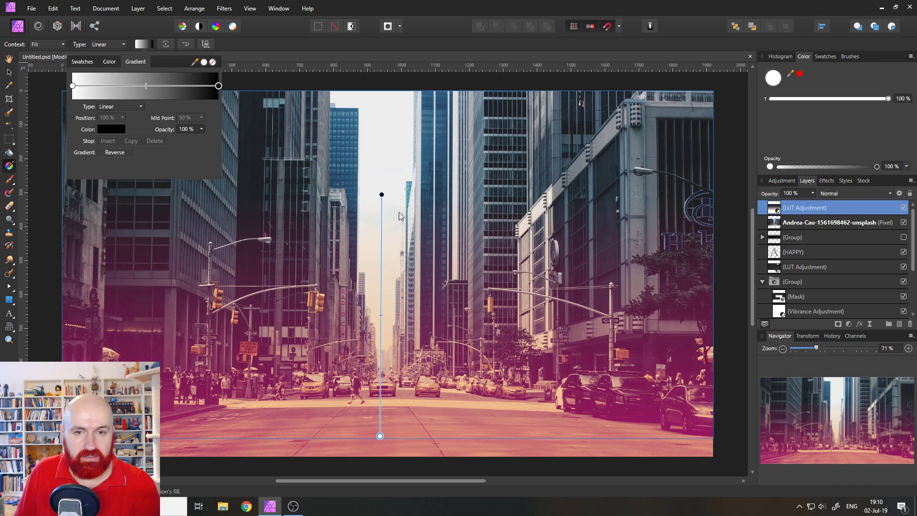
# Reposition the gradient handles into a vertical fade with pink at the top
pyautogui.moveTo(382, 195); pyautogui.dragTo(381, 235)
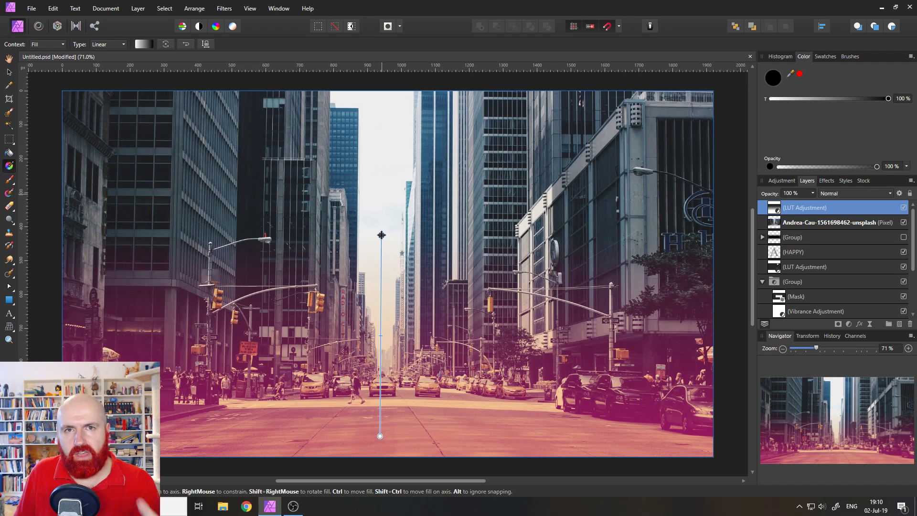
pyautogui.moveTo(382, 235); pyautogui.dragTo(438, 345)
pyautogui.moveTo(380, 435); pyautogui.dragTo(218, 276)
pyautogui.moveTo(216, 316); pyautogui.dragTo(432, 209)
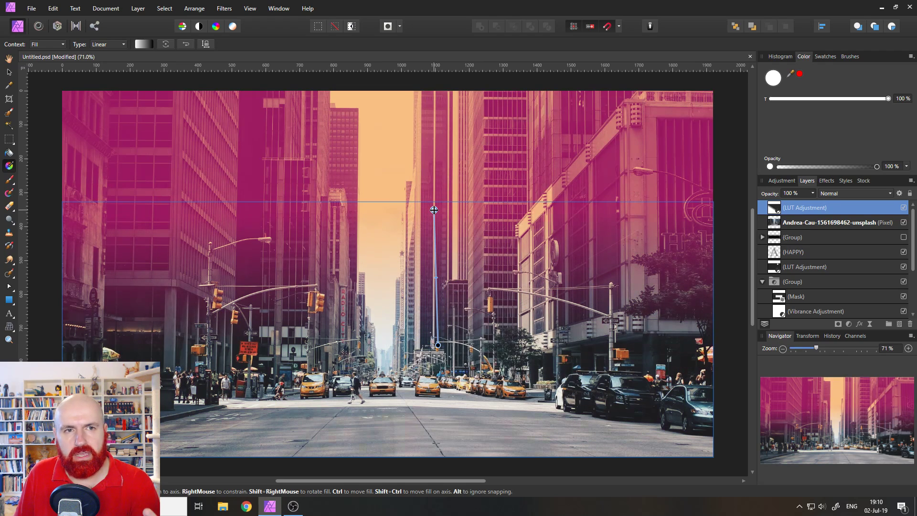
# Switch the LUT mask gradient to Radial and reverse its colours
pyautogui.click(110, 44)
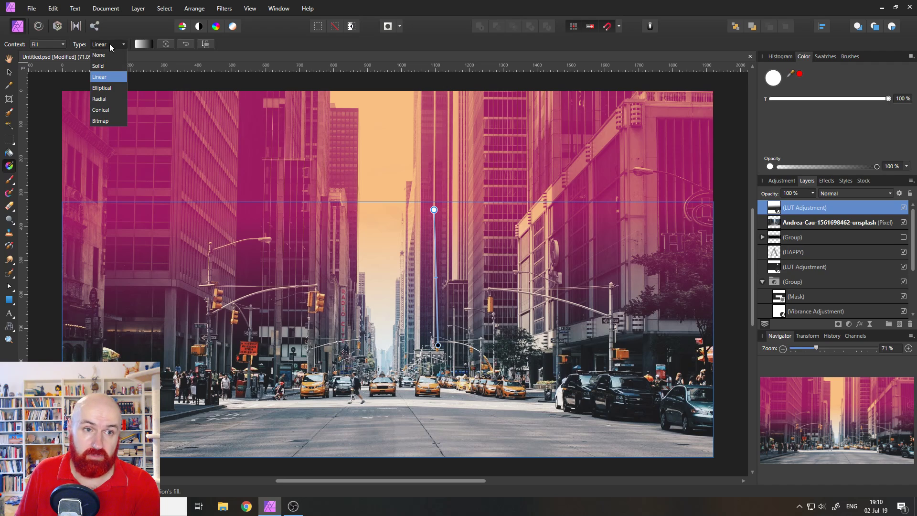
pyautogui.click(105, 99)
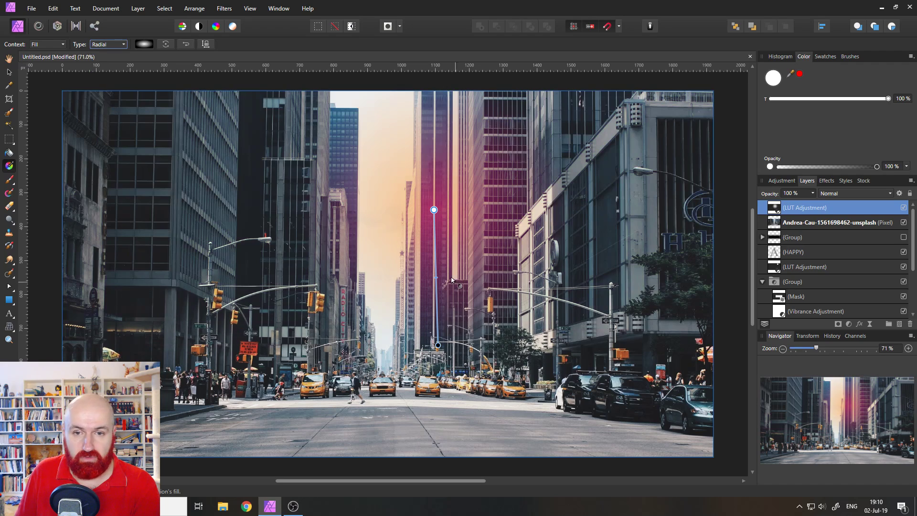
pyautogui.click(143, 44)
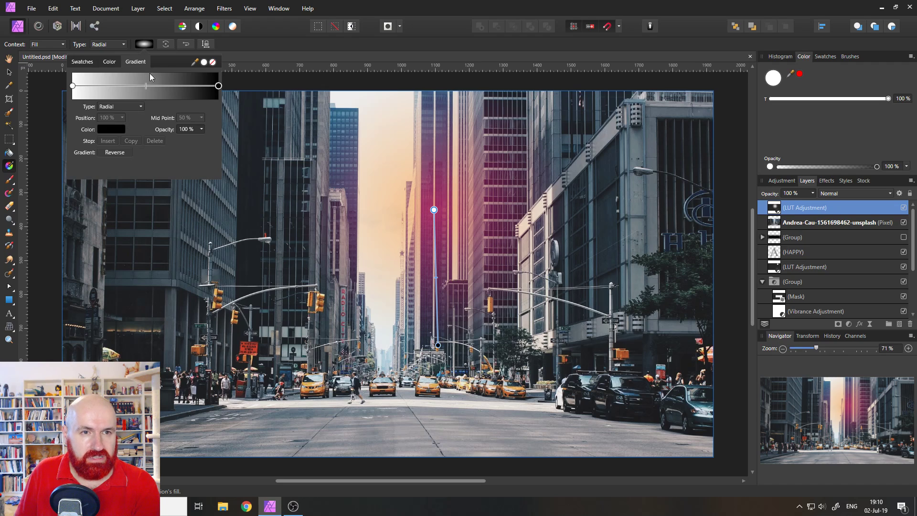
pyautogui.click(119, 154)
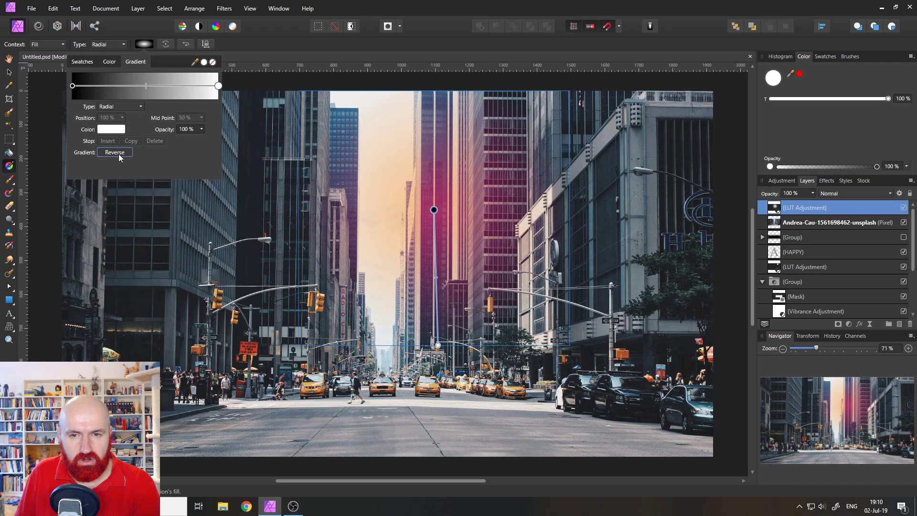
pyautogui.click(144, 44)
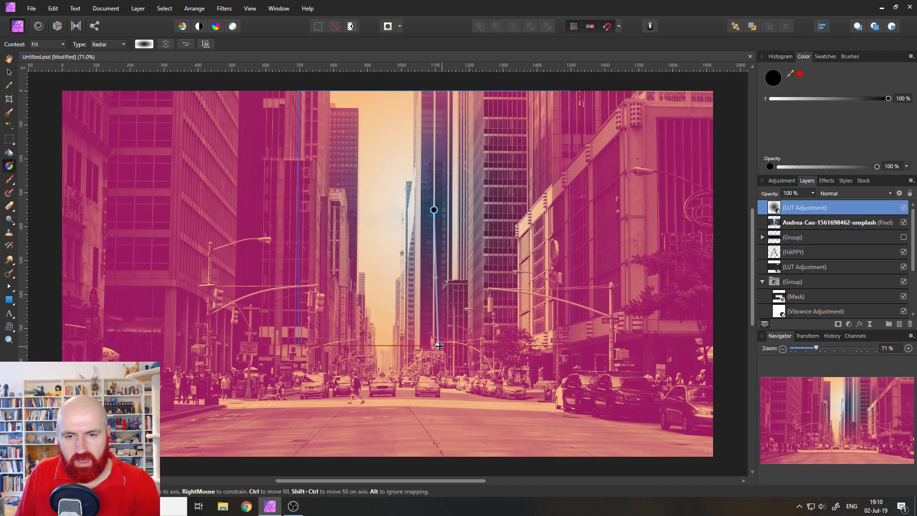
# Enlarge the radial gradient and centre it on the image
pyautogui.moveTo(439, 345); pyautogui.dragTo(433, 468)
pyautogui.moveTo(431, 232); pyautogui.dragTo(388, 369)
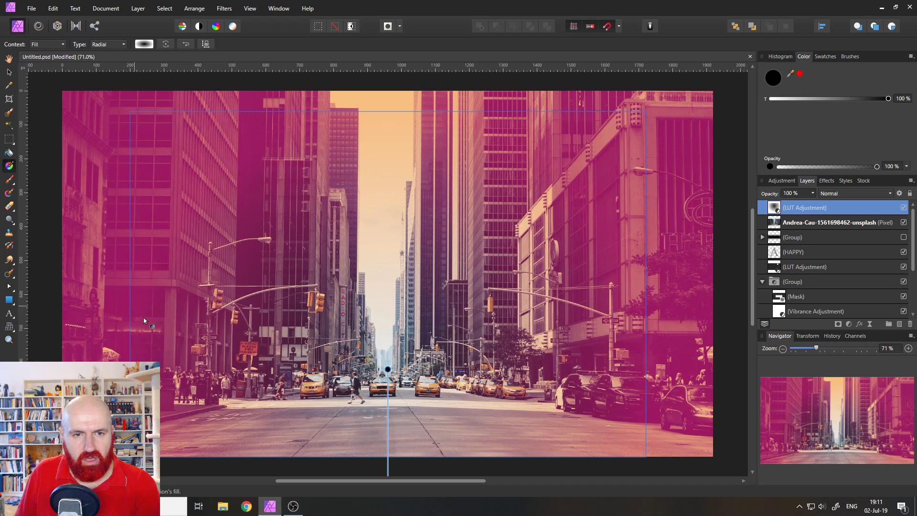
pyautogui.moveTo(412, 276); pyautogui.dragTo(435, 285)
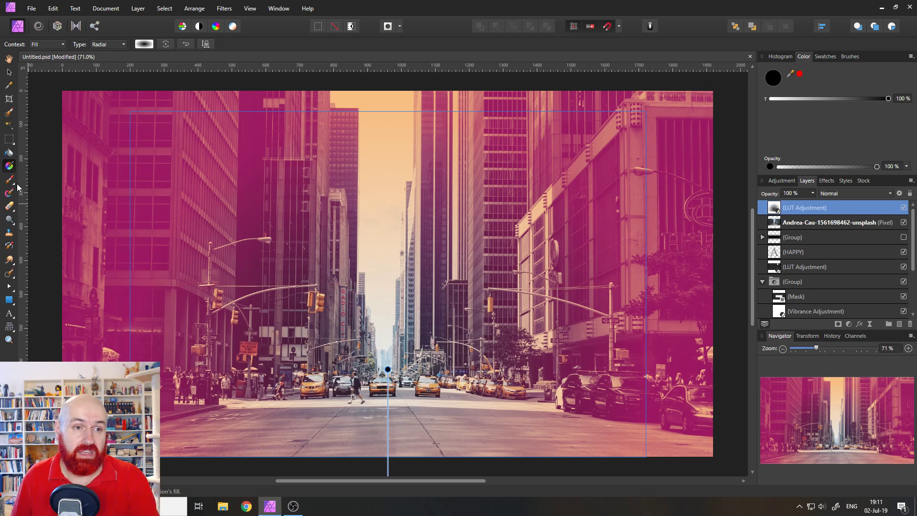
# Reopen the LUT adjustment and try the Faded Pink-ish and DuoTone Blue Red .cube files
pyautogui.click(9, 72)
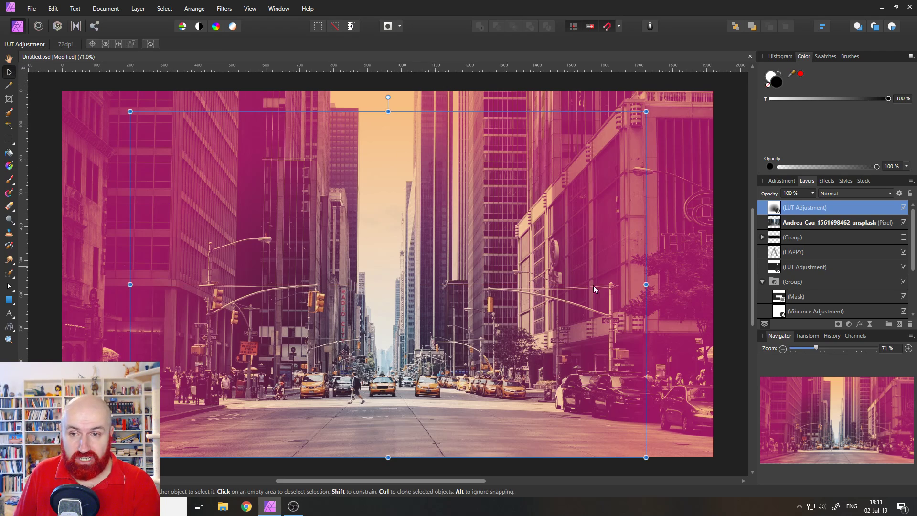
pyautogui.doubleClick(775, 211)
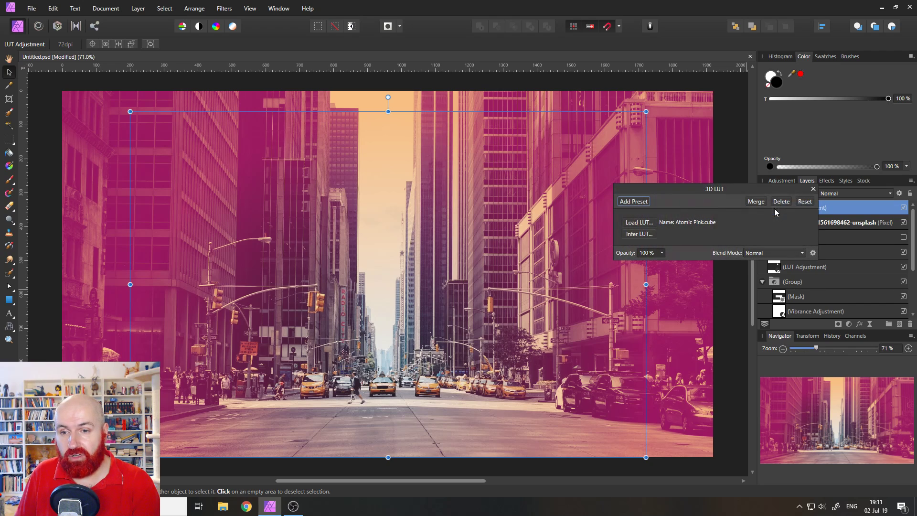
pyautogui.click(639, 223)
pyautogui.doubleClick(592, 186)
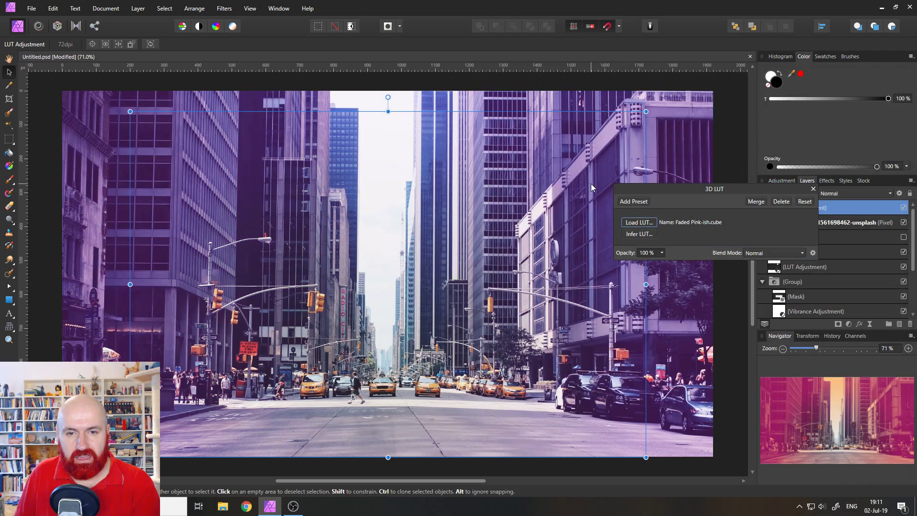
pyautogui.click(640, 224)
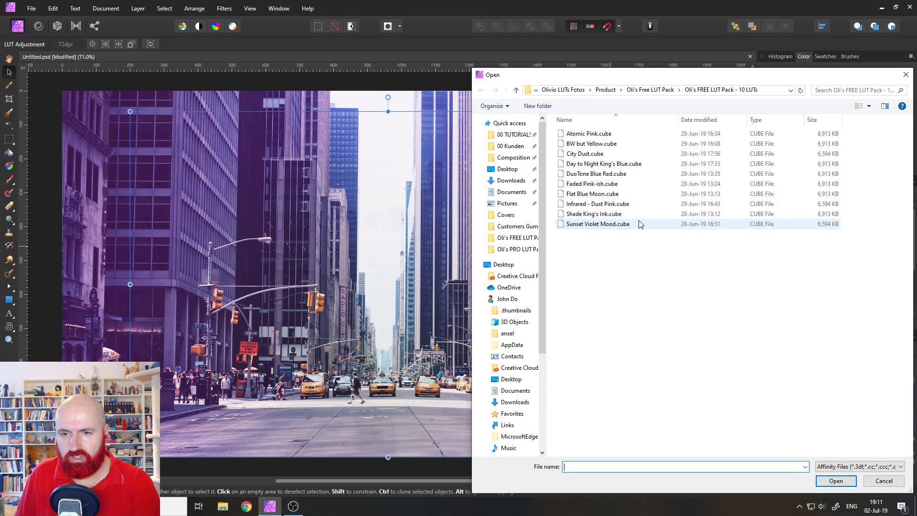
pyautogui.doubleClick(595, 175)
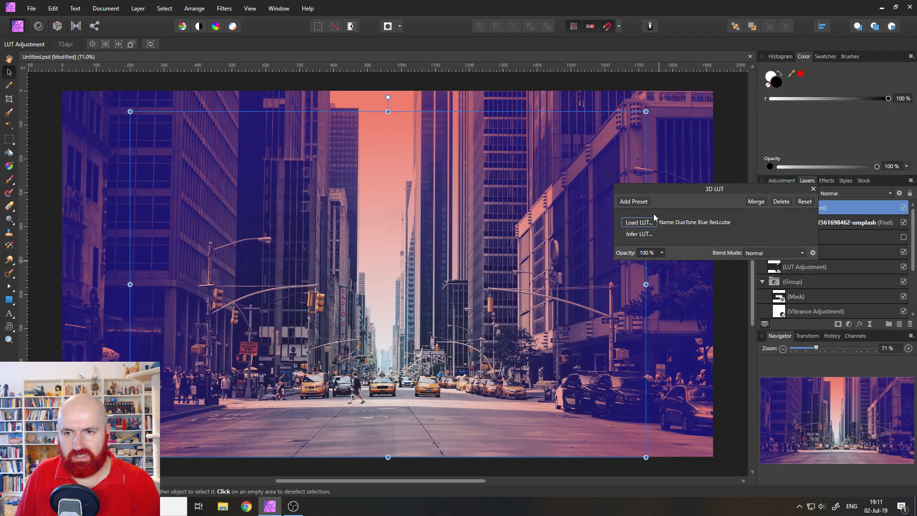
# Load Day to Night King's Blue.cube and move the LUT dialog aside to view the result
pyautogui.click(639, 223)
pyautogui.doubleClick(595, 165)
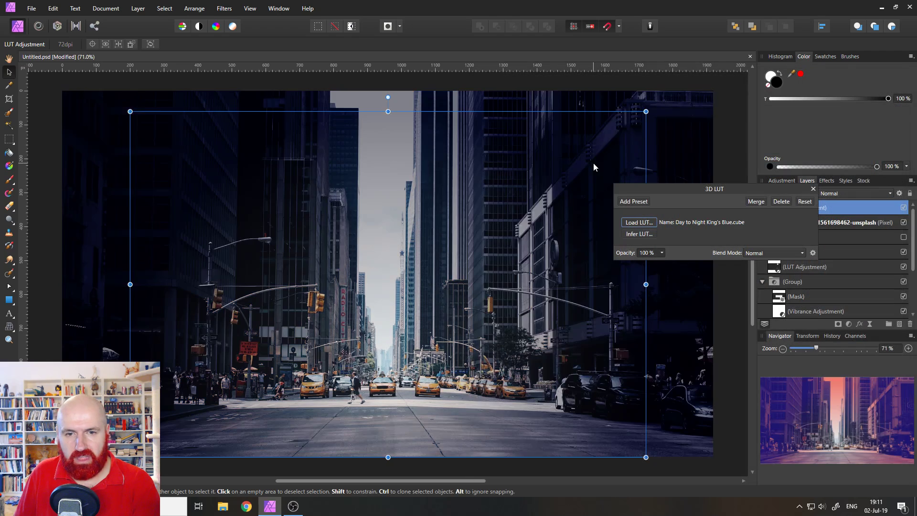
pyautogui.moveTo(667, 190); pyautogui.dragTo(763, 192)
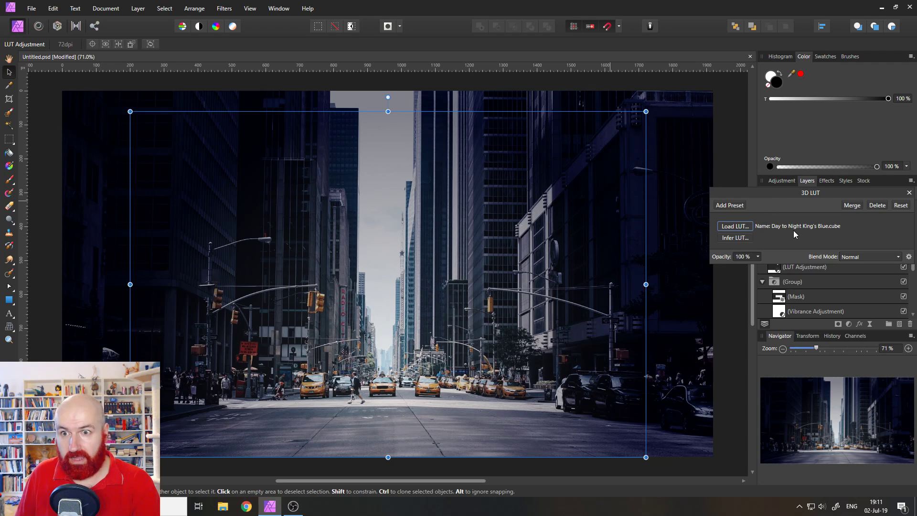
pyautogui.click(46, 84)
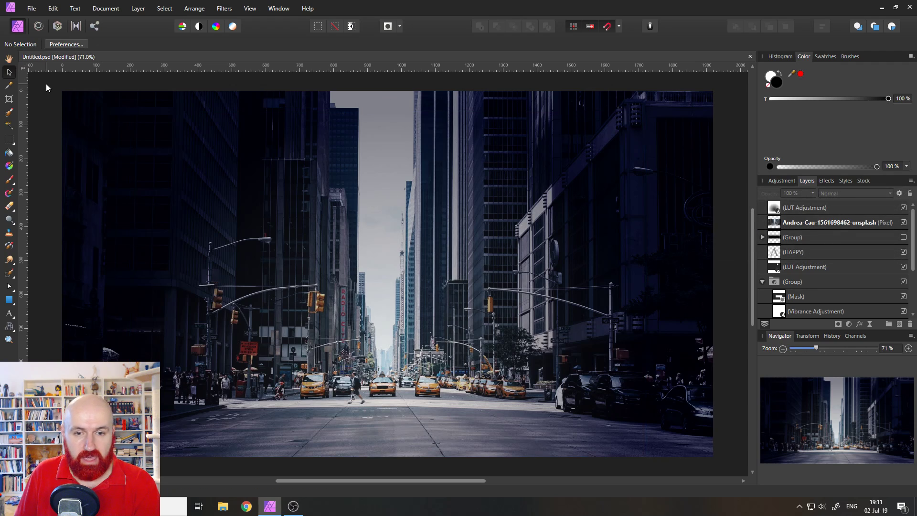